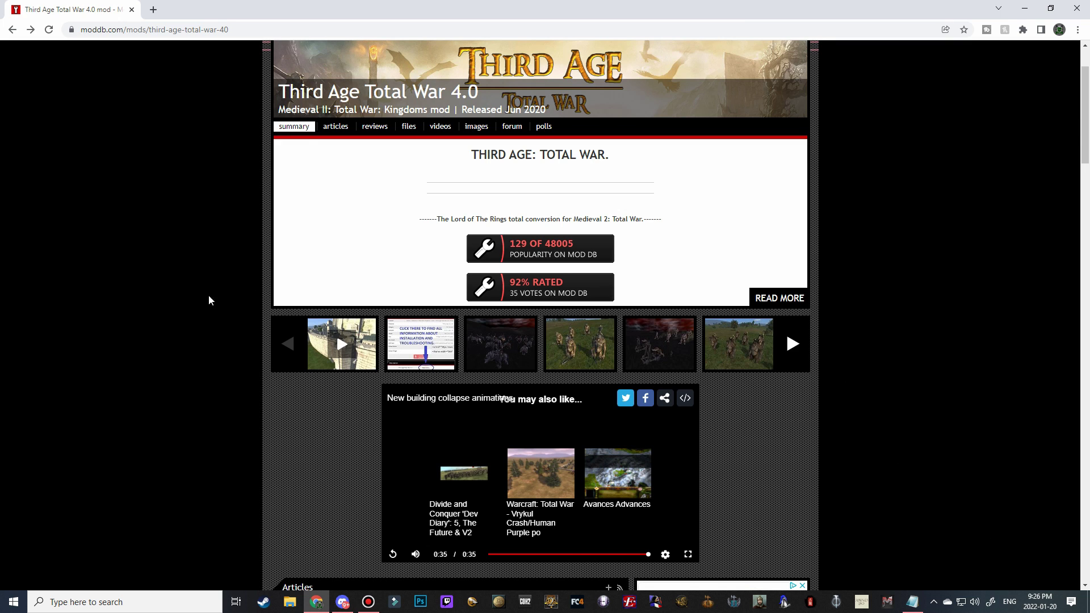
# Step: Strip the mod page path from the address bar to load moddb.com's home page
pyautogui.scroll(2, 221, 85)
pyautogui.moveTo(233, 27); pyautogui.dragTo(129, 27)
pyautogui.press('BackSpace')
pyautogui.press('Return')
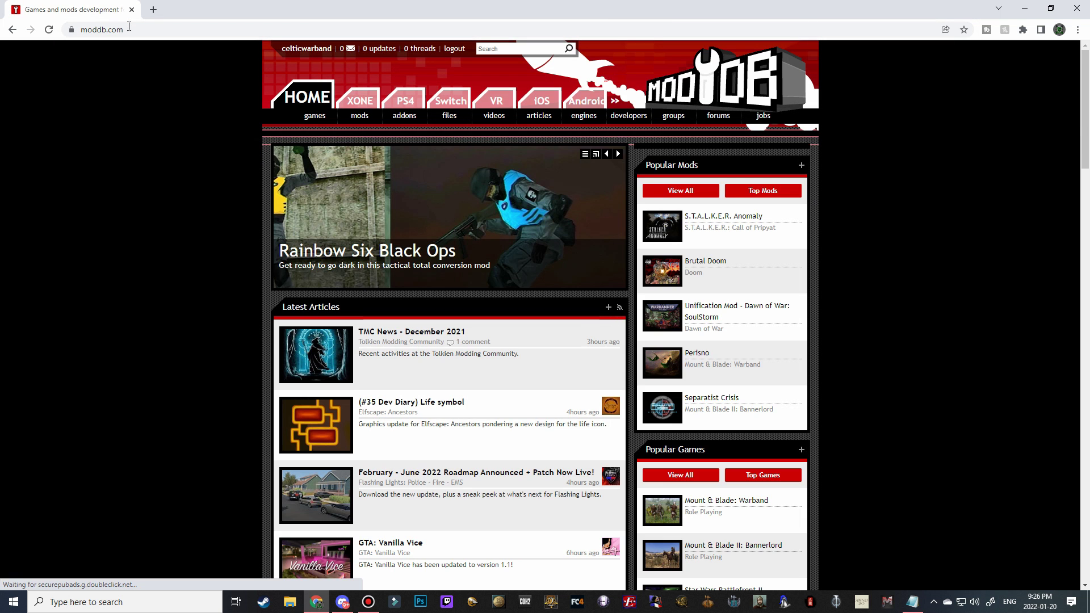
# Step: Search the site for 'third age' and pick the Third Age Total War 4.0 suggestion
pyautogui.click(501, 47)
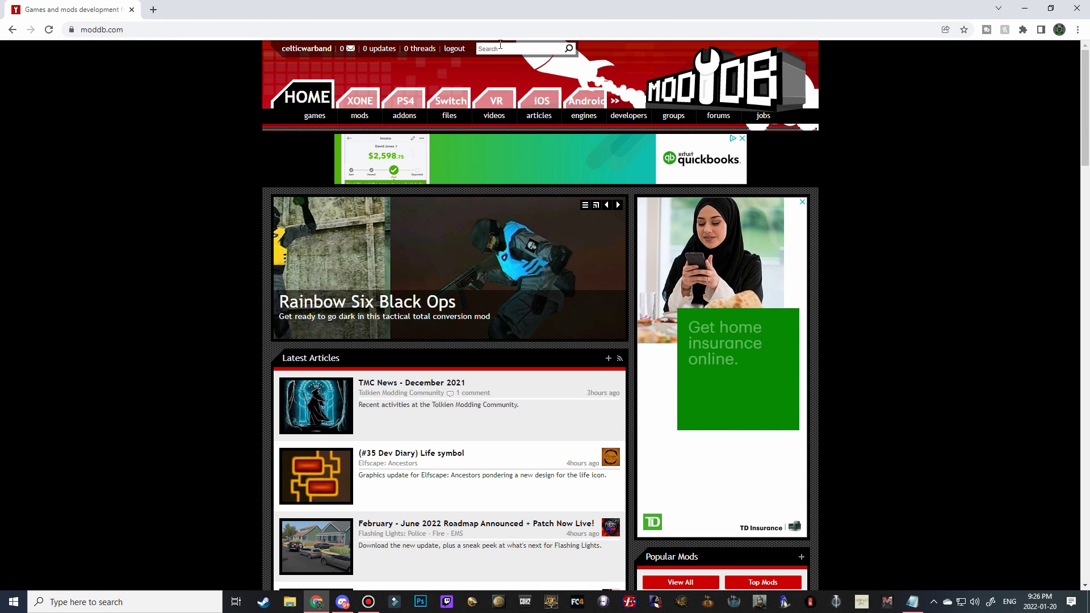
pyautogui.write('third age')
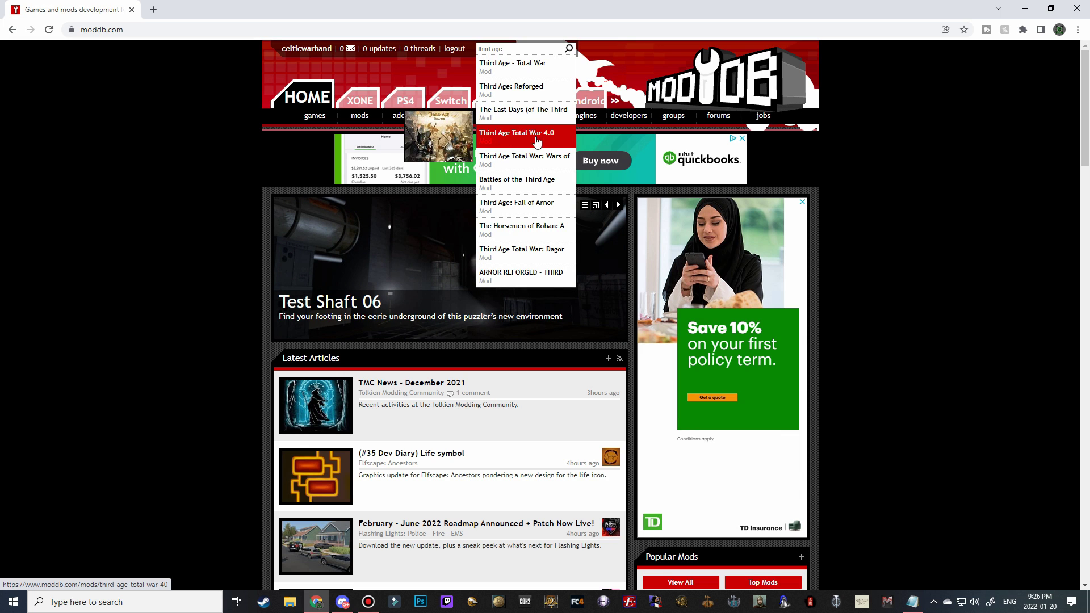
pyautogui.click(512, 139)
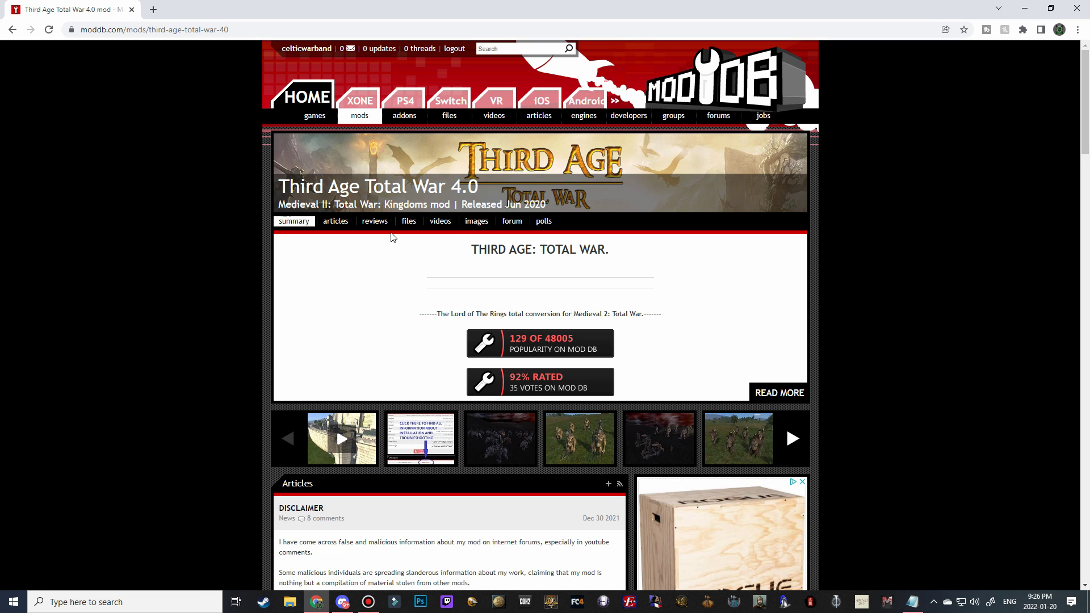
# Step: Open the Third Age 4.3 (WINDOWS ONLY) entry from the mod's files list
pyautogui.click(409, 223)
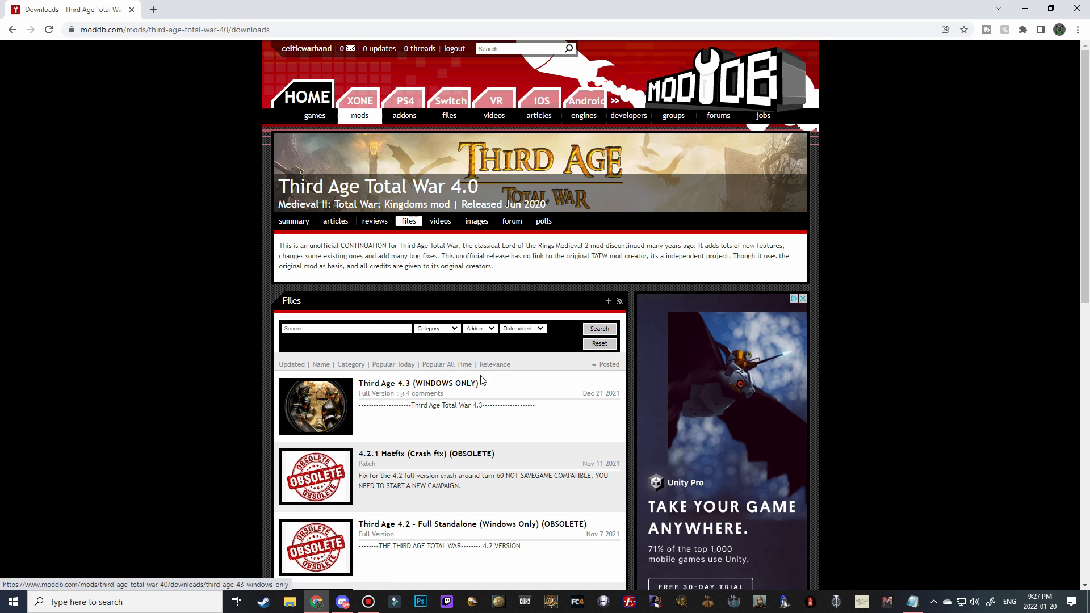
pyautogui.scroll(-5, 455, 387)
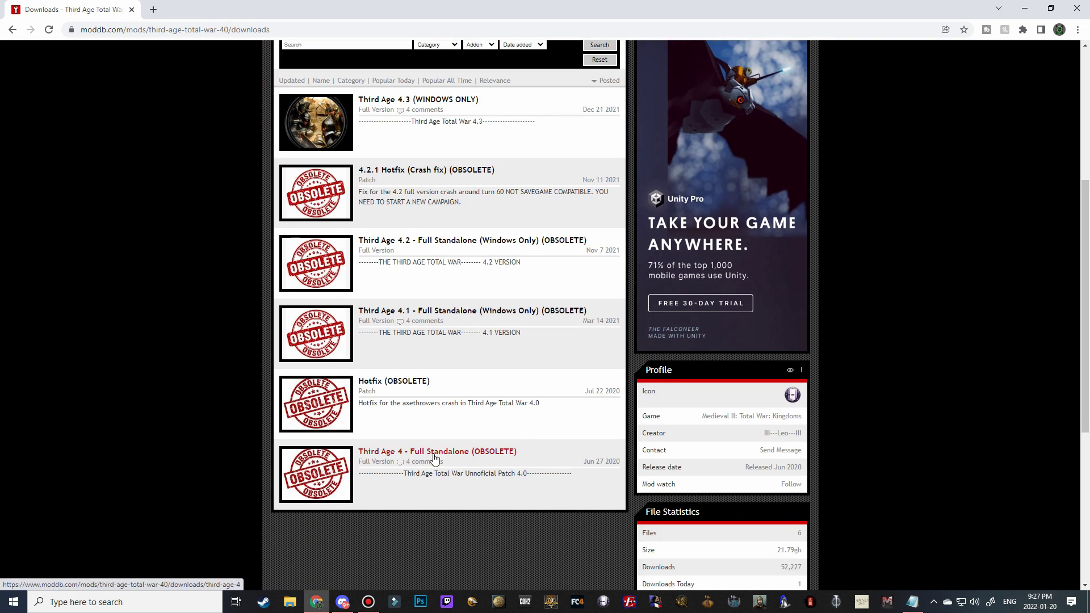
pyautogui.scroll(3, 433, 280)
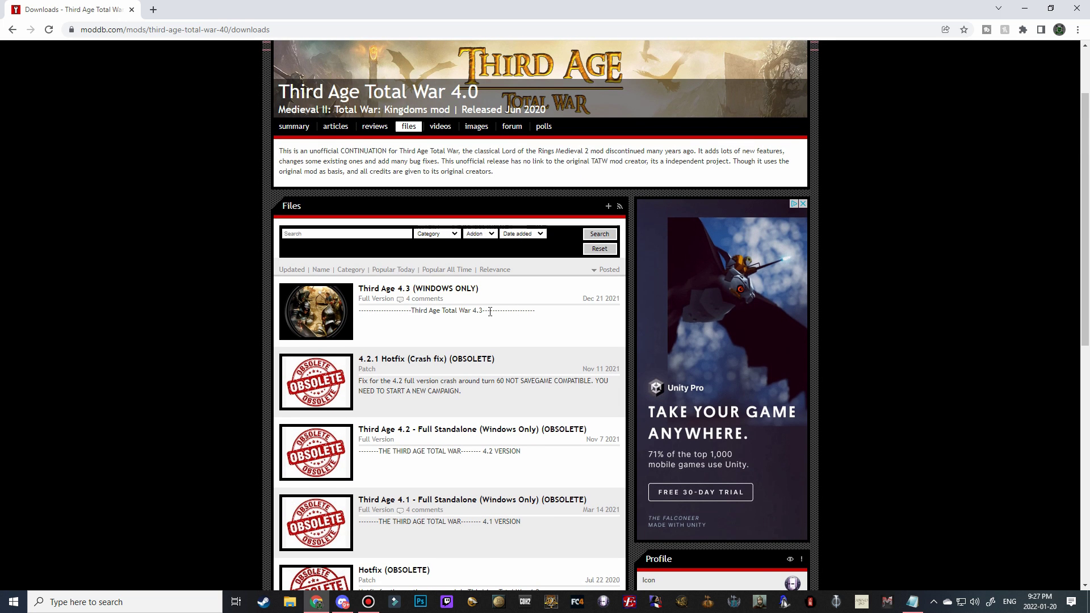
pyautogui.click(411, 290)
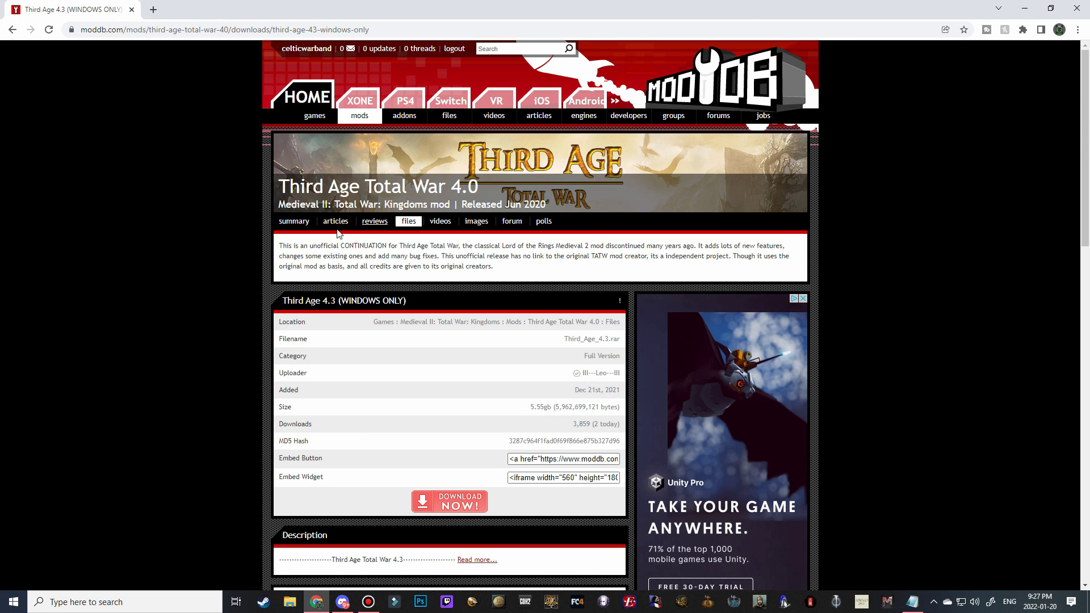
# Step: Download Third_Age_4.3.rar (5.55 GB) and dismiss the download popup
pyautogui.scroll(-2, 340, 227)
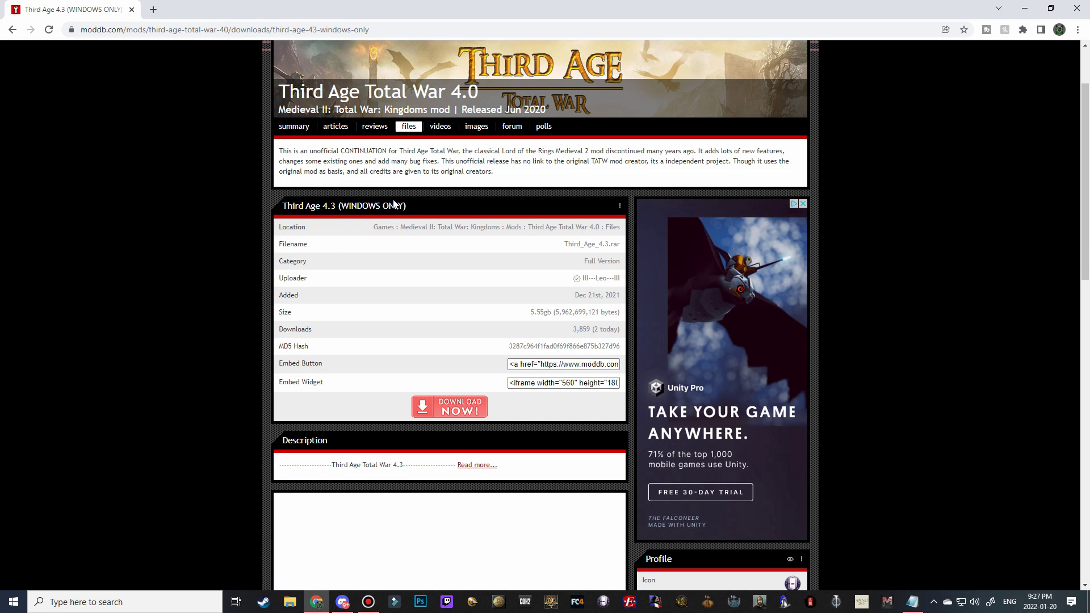
pyautogui.click(469, 409)
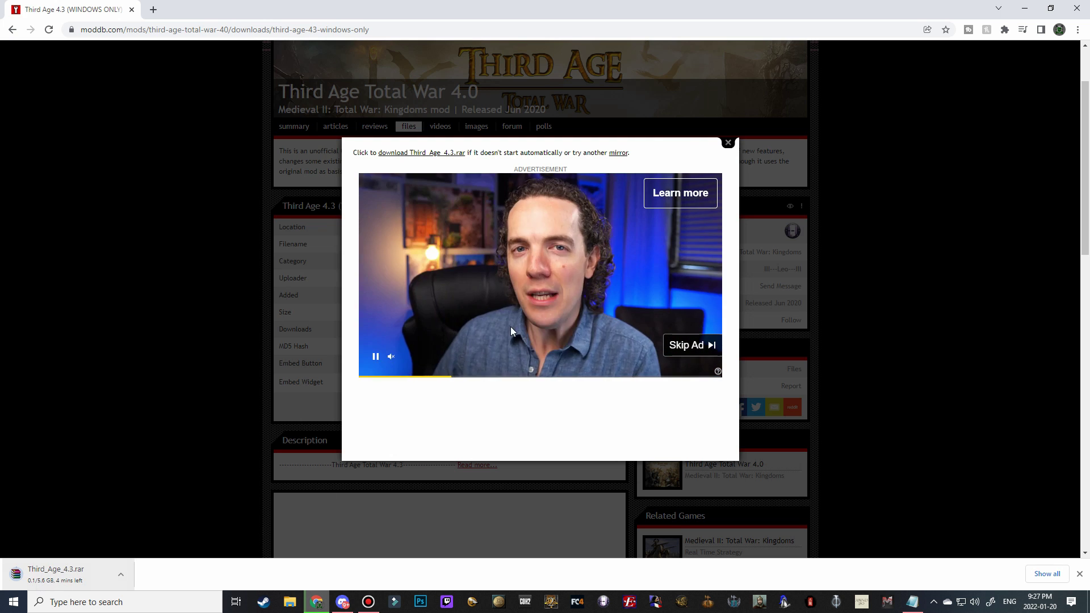
pyautogui.click(729, 144)
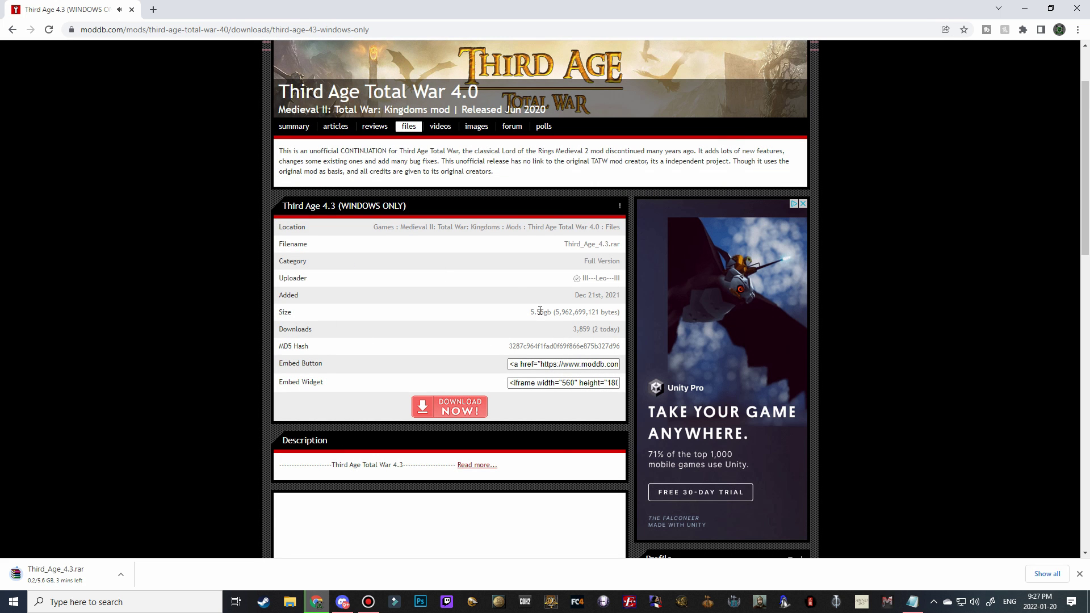
pyautogui.moveTo(532, 312); pyautogui.dragTo(544, 310)
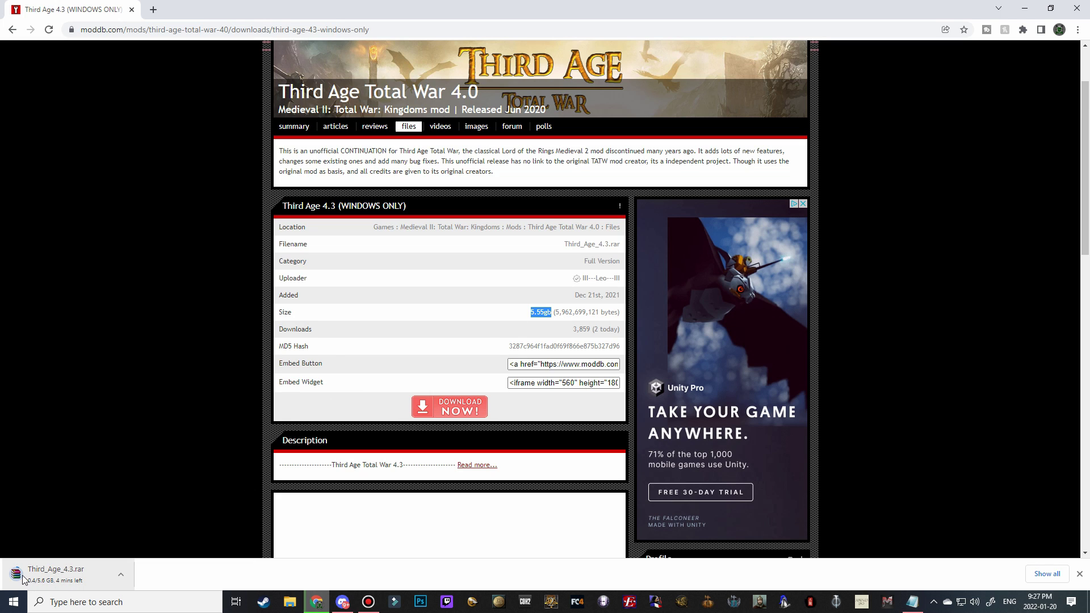
pyautogui.click(510, 319)
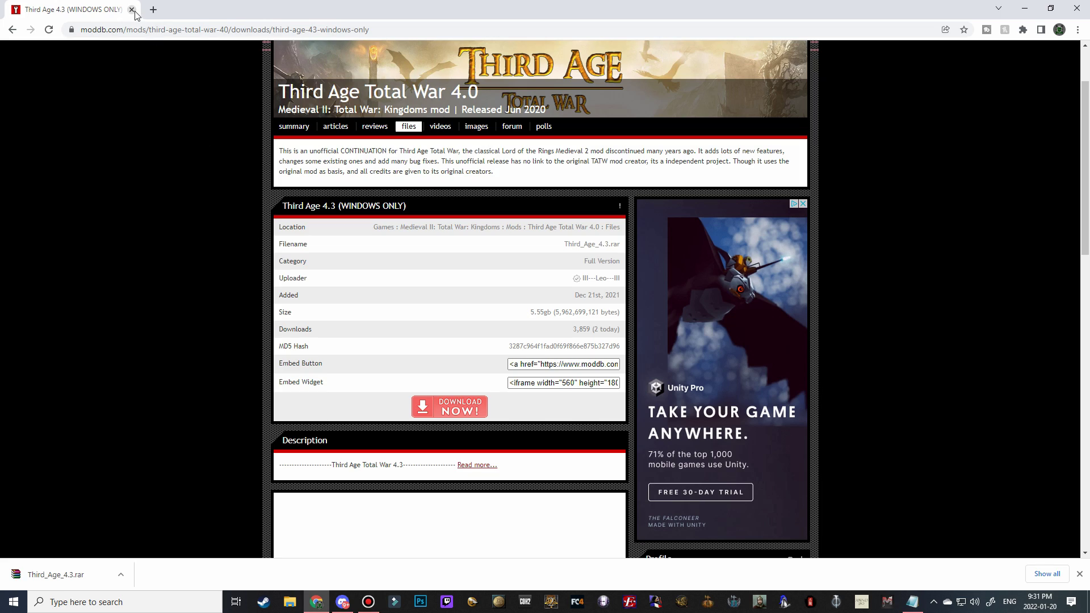
# Step: Close Chrome and arrange two File Explorer windows side by side
pyautogui.click(132, 9)
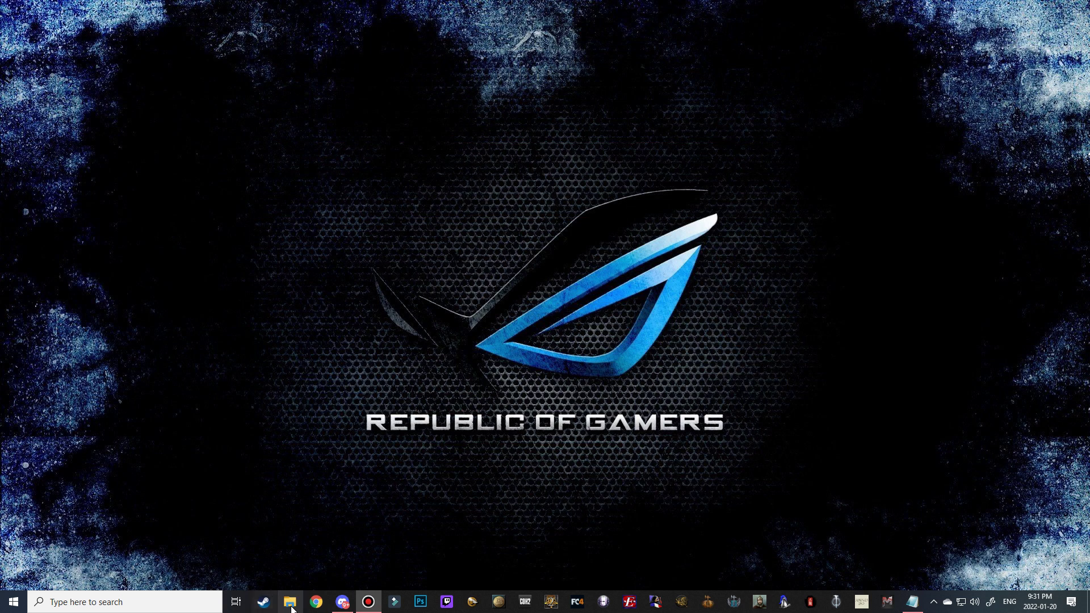
pyautogui.click(290, 603)
pyautogui.moveTo(290, 606); pyautogui.dragTo(285, 560)
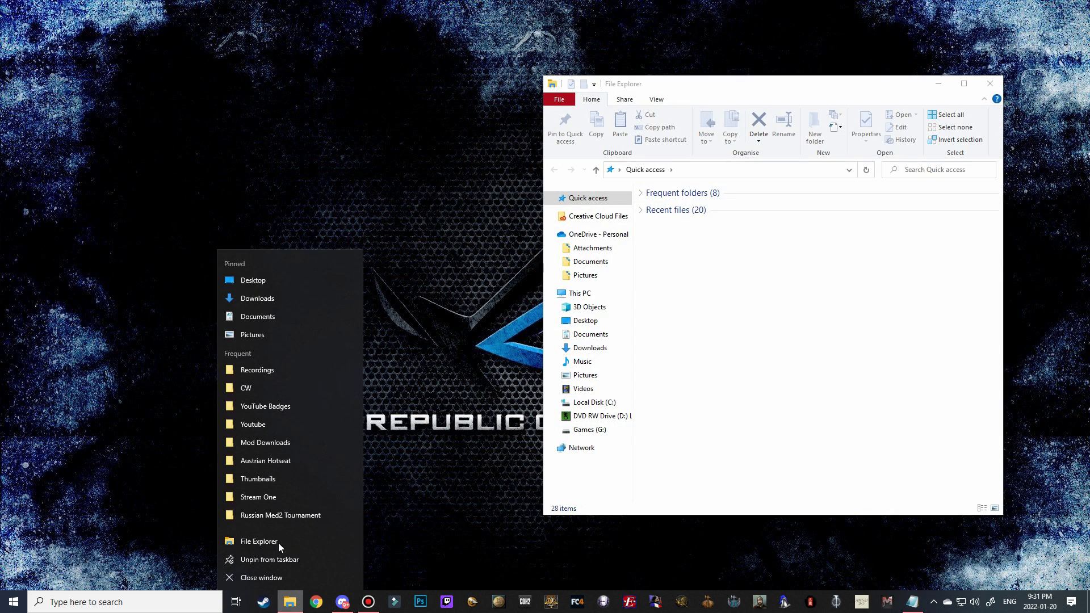
pyautogui.click(278, 543)
pyautogui.moveTo(784, 100); pyautogui.dragTo(297, 88)
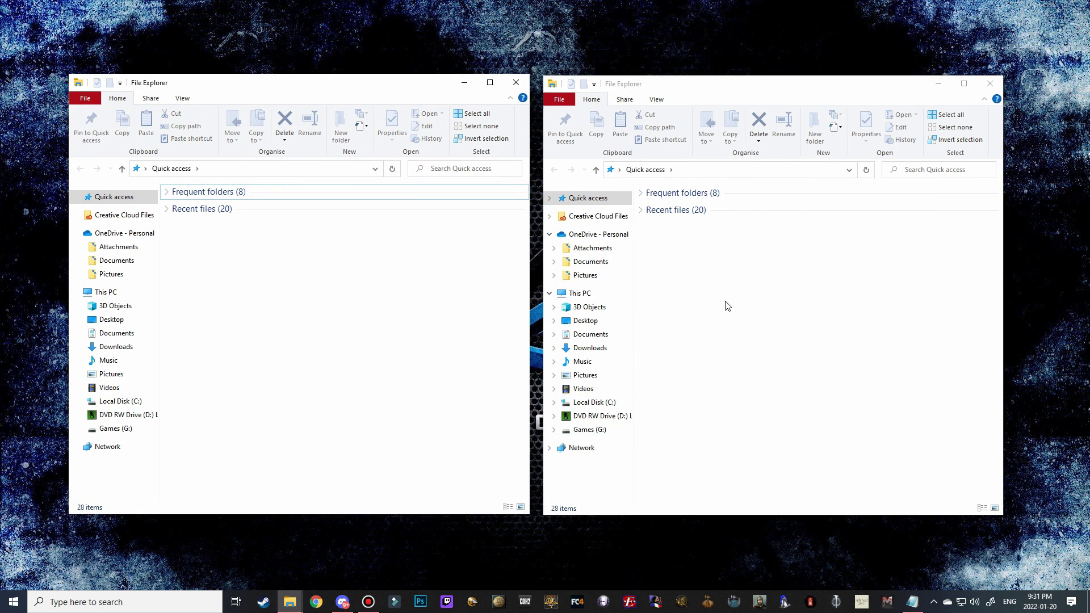
# Step: Open Third_Age_4.3.rar from the Downloads folder in WinRAR
pyautogui.click(116, 347)
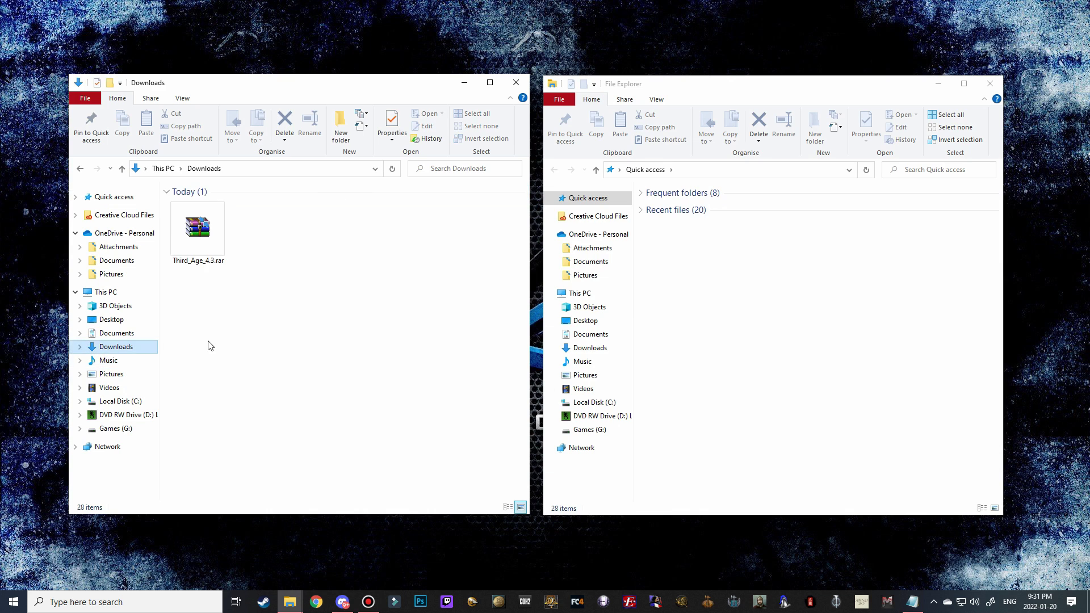
pyautogui.click(195, 259)
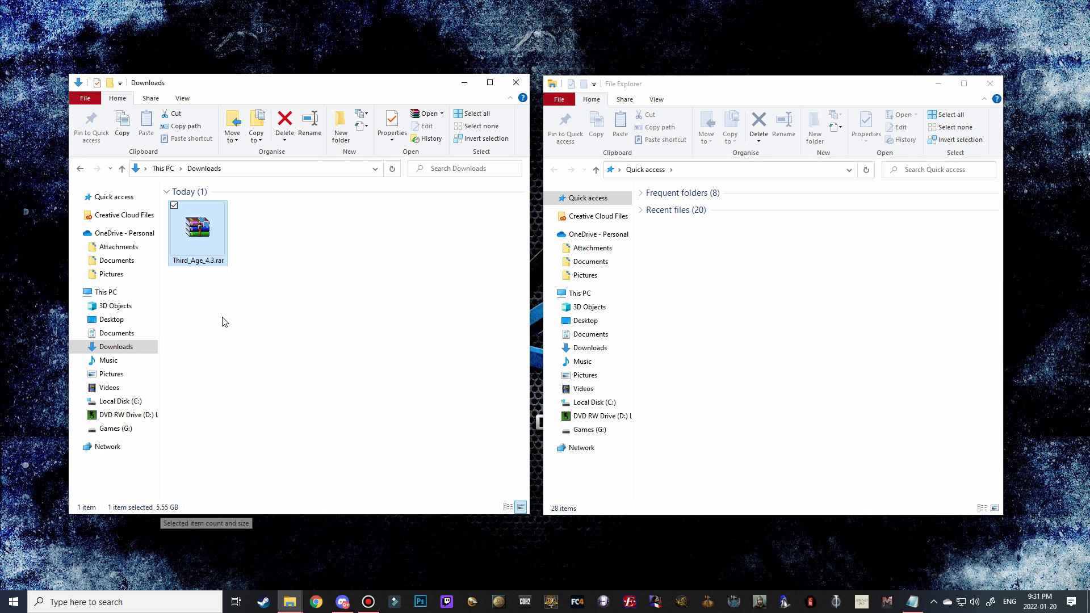
pyautogui.doubleClick(198, 244)
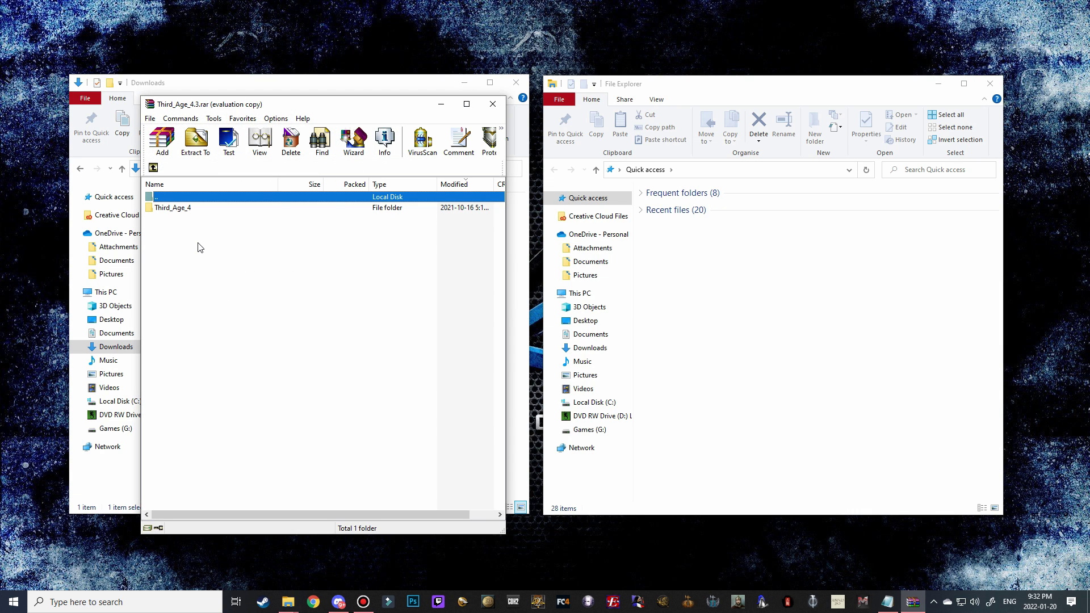
# Step: Dismiss the WinRAR licence reminder and bring up the Windows Security tray menu
pyautogui.click(411, 276)
pyautogui.click(936, 602)
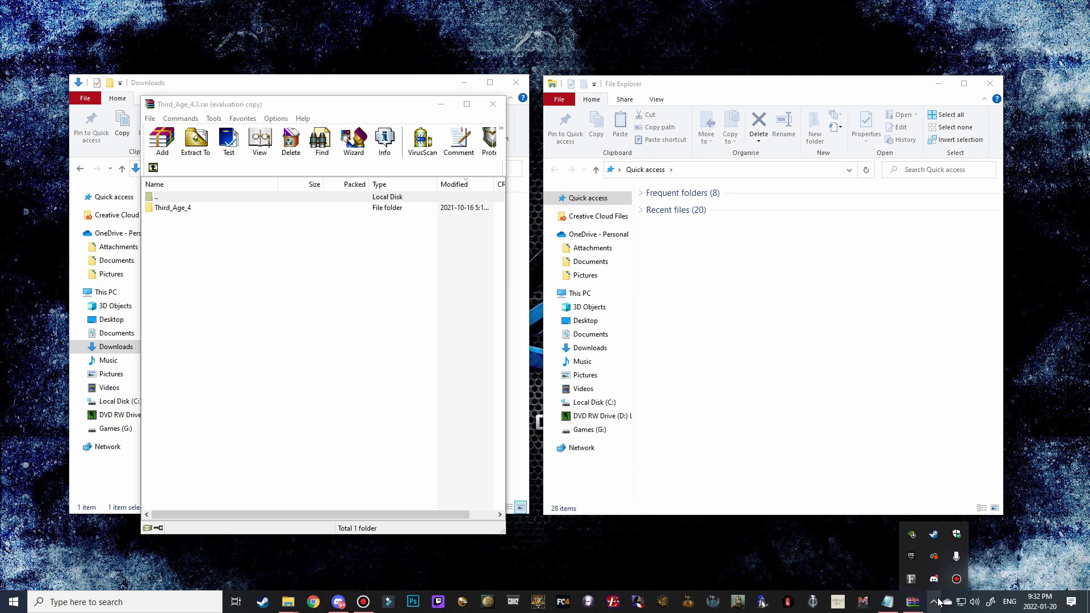
pyautogui.rightClick(957, 533)
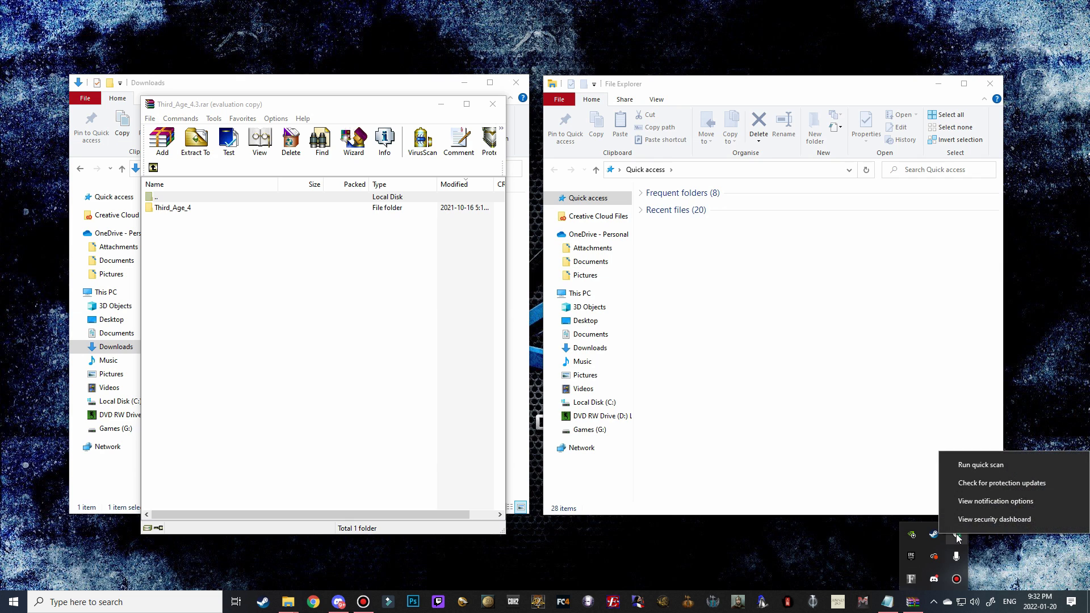
# Step: Turn the private network Defender Firewall off and minimise Windows Security
pyautogui.click(981, 519)
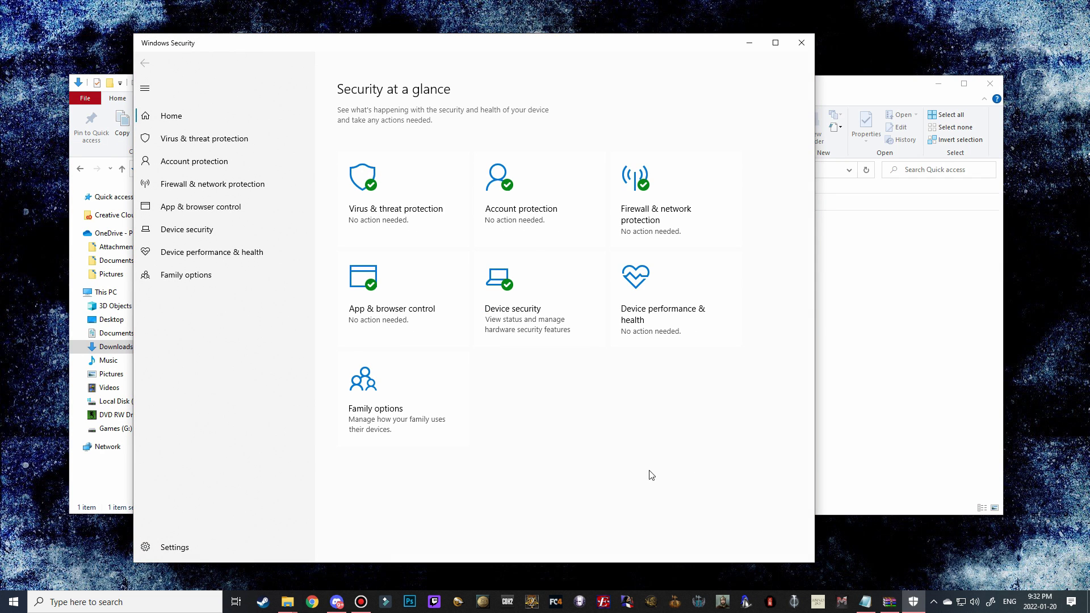
pyautogui.click(189, 195)
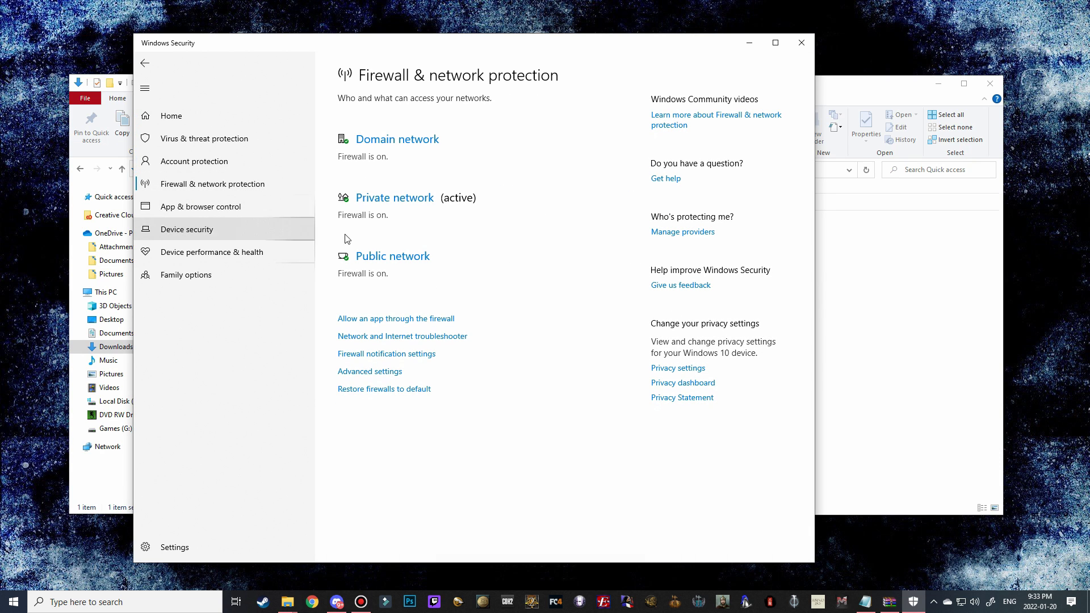
pyautogui.click(417, 203)
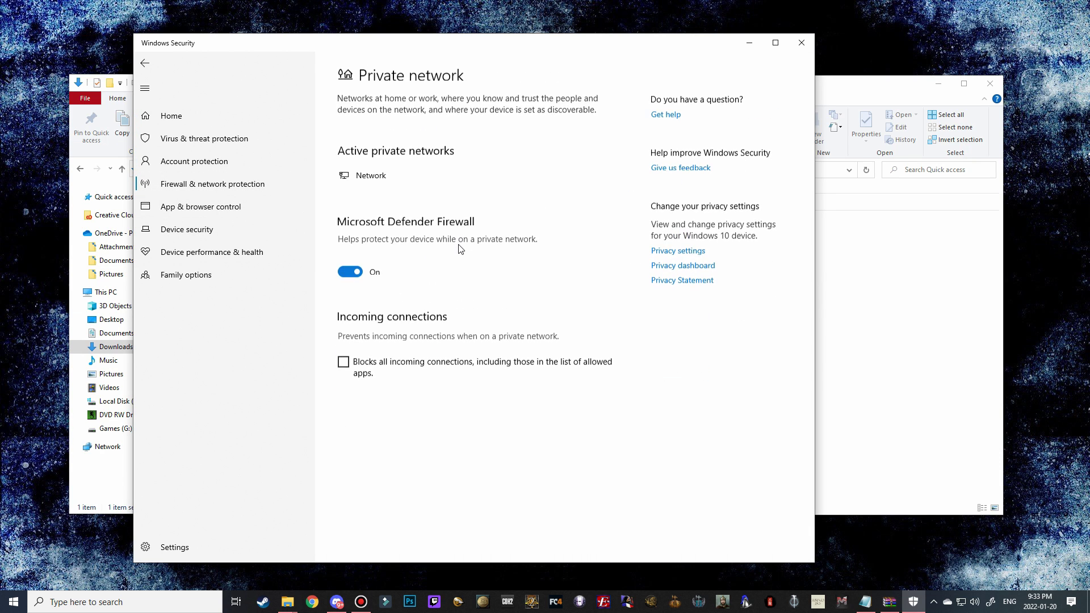
pyautogui.click(351, 271)
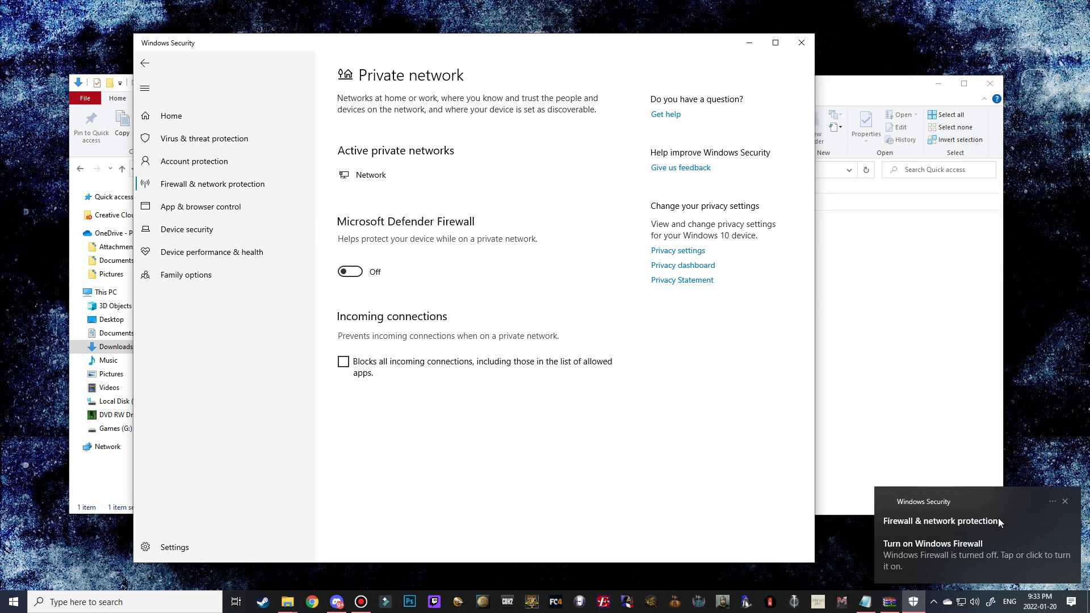
pyautogui.click(1065, 502)
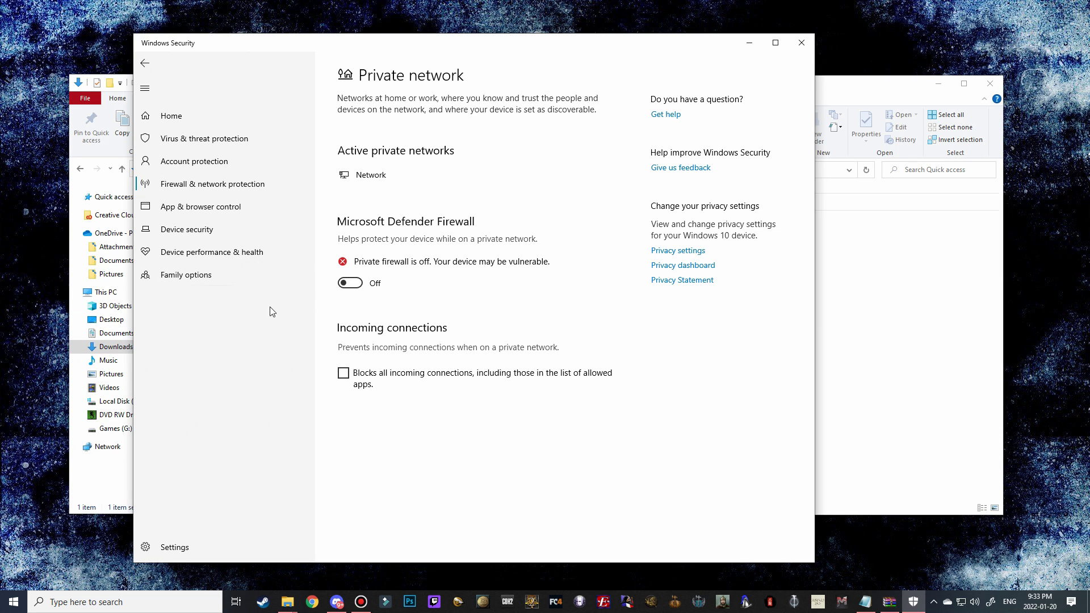
pyautogui.click(750, 46)
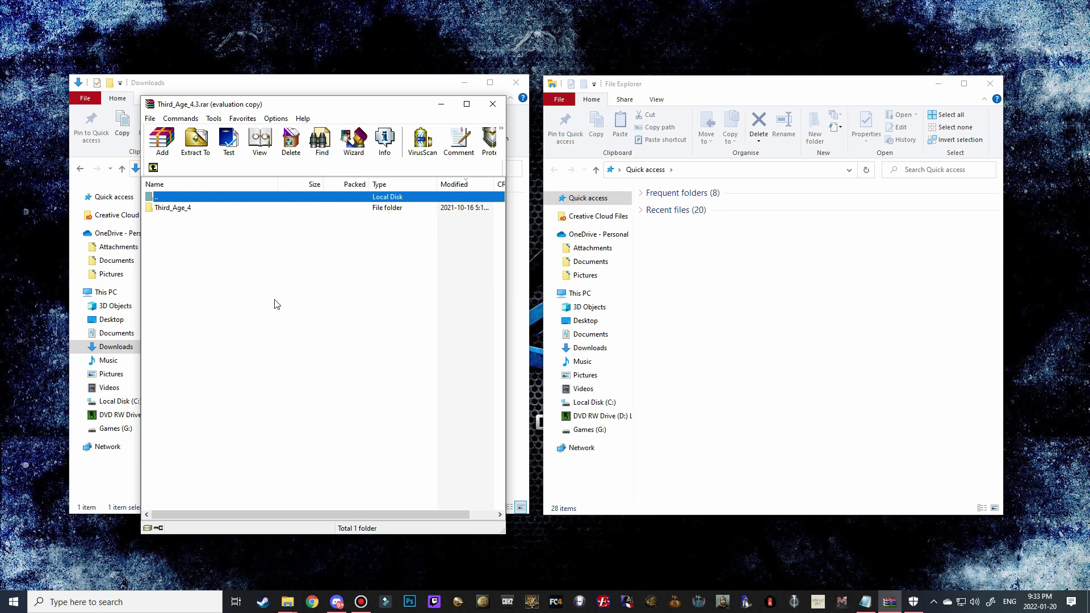
# Step: Browse C: > Program Files (x86) > Steam > steamapps > common, then collapse the C drive tree
pyautogui.click(599, 404)
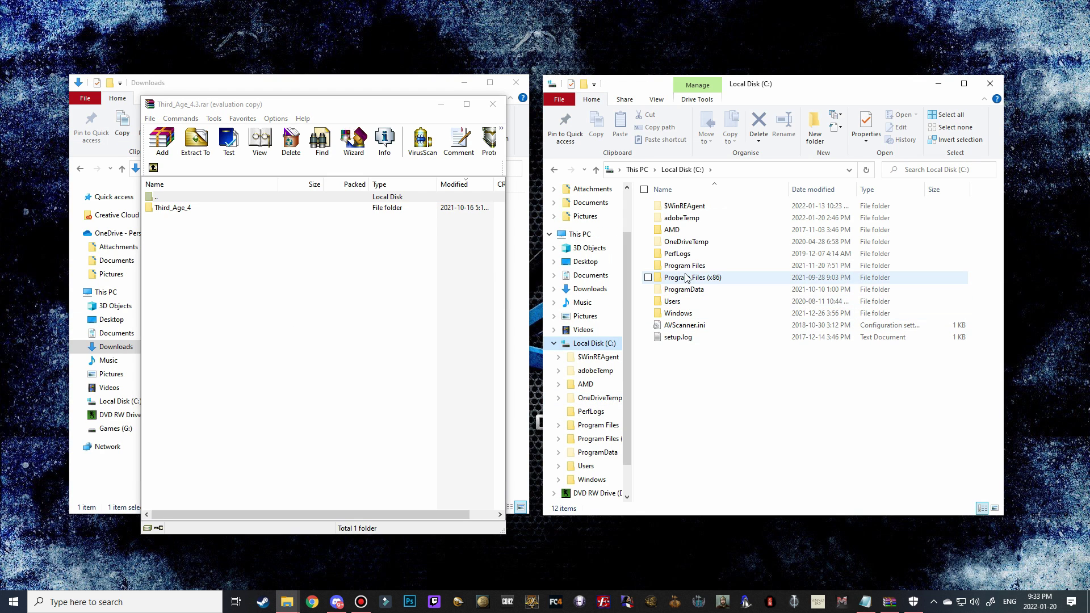
pyautogui.click(685, 277)
pyautogui.doubleClick(685, 277)
pyautogui.scroll(-3, 685, 378)
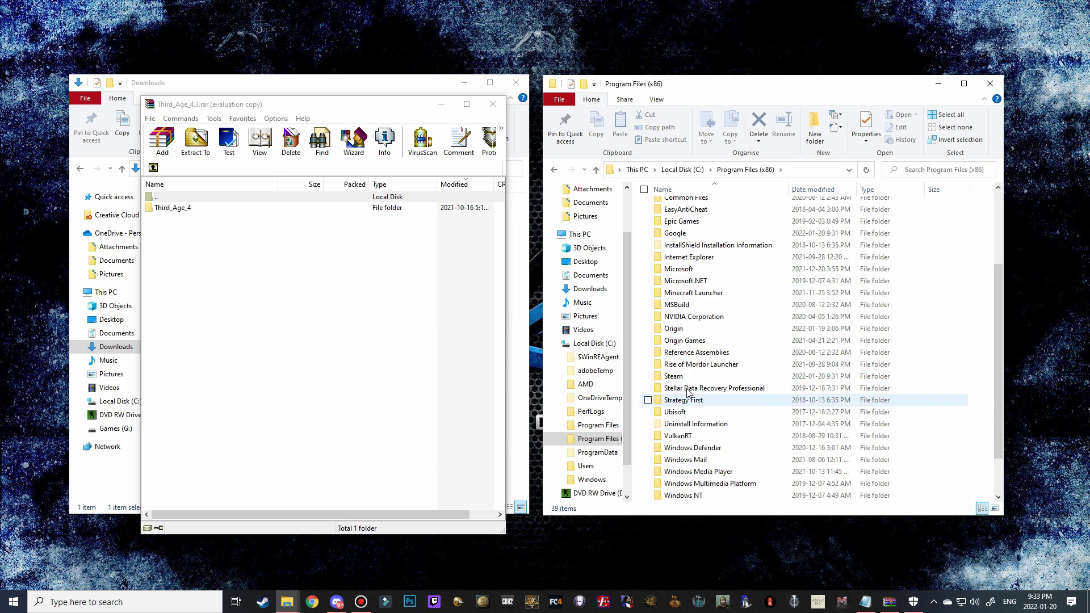
pyautogui.doubleClick(685, 377)
pyautogui.scroll(-3, 698, 341)
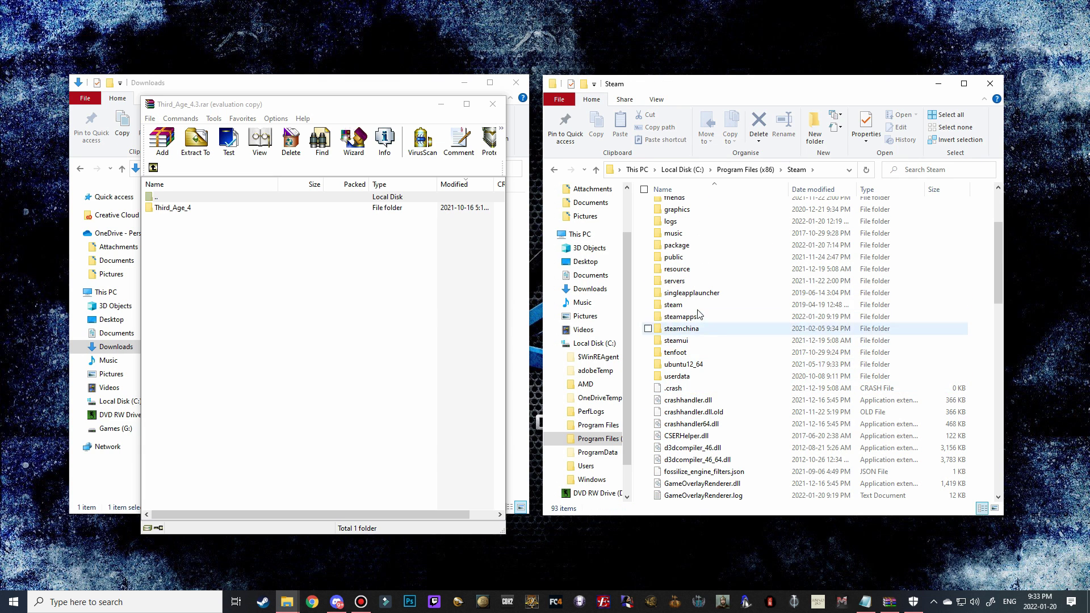
pyautogui.doubleClick(697, 317)
pyautogui.doubleClick(678, 205)
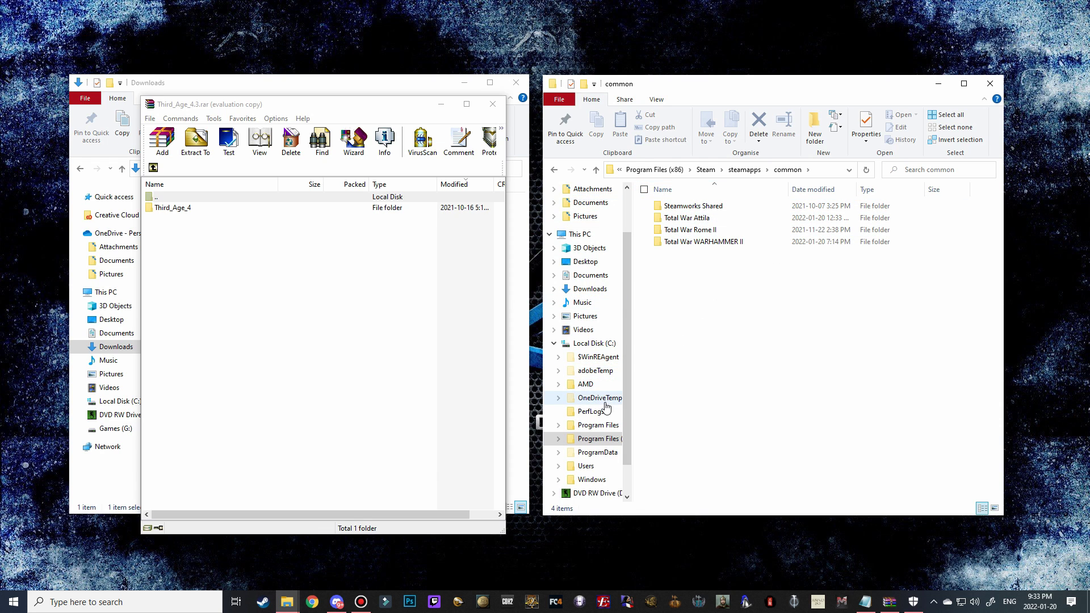
pyautogui.scroll(-1, 594, 372)
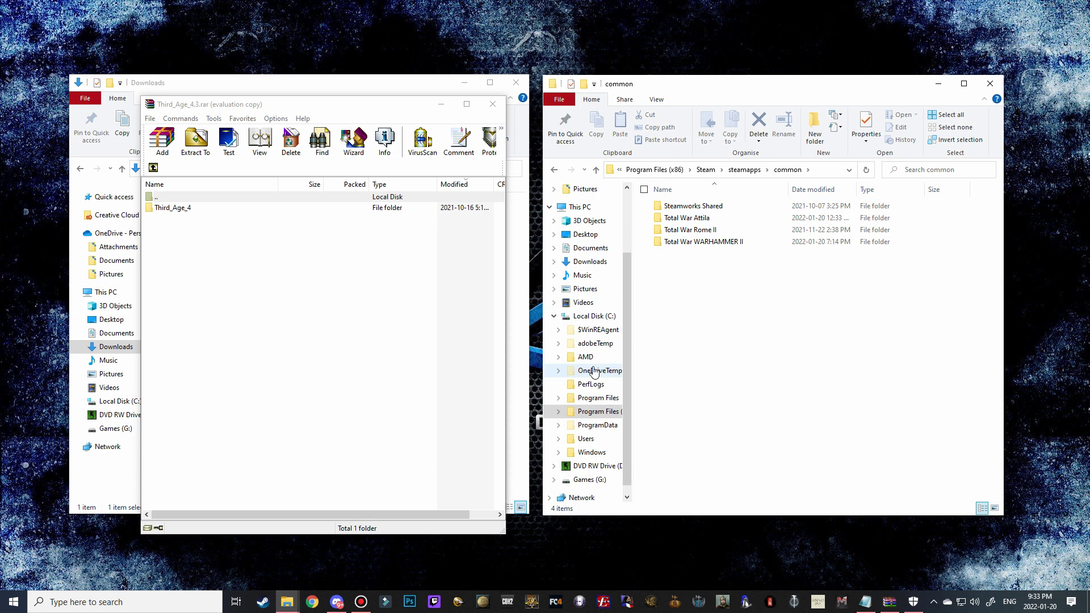
pyautogui.click(555, 317)
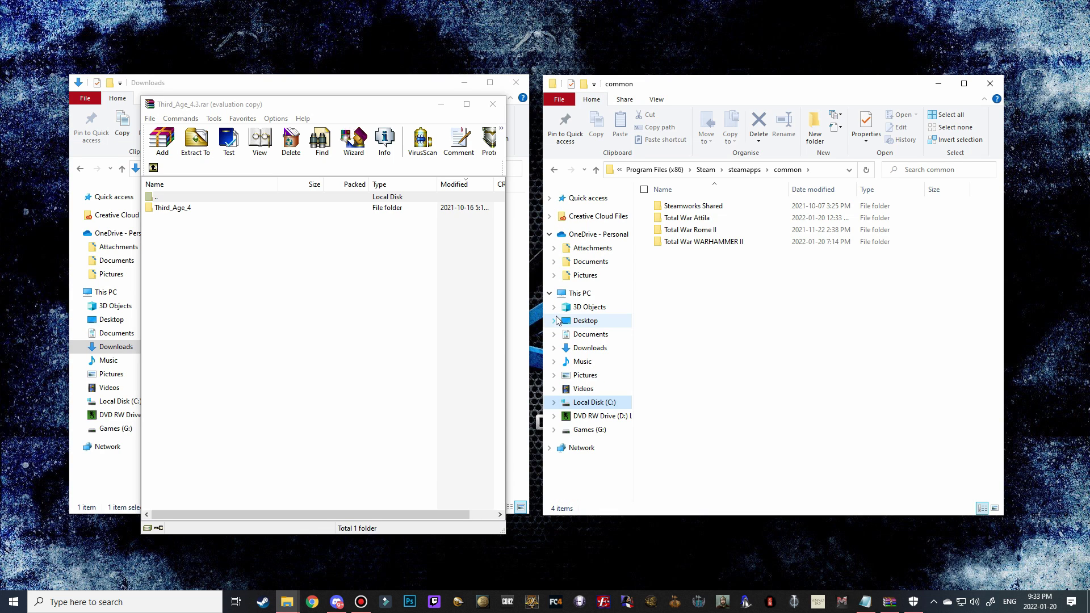
# Step: Open Games (G:) > Steam Games > steamapps > common > Medieval II Total War > mods
pyautogui.click(589, 430)
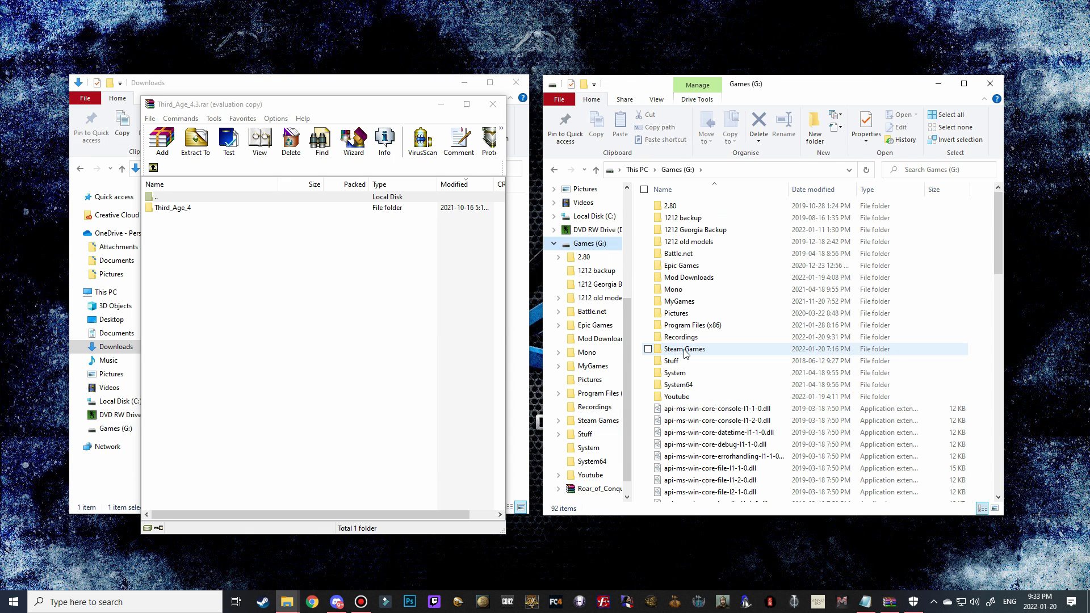
pyautogui.doubleClick(686, 351)
pyautogui.doubleClick(698, 230)
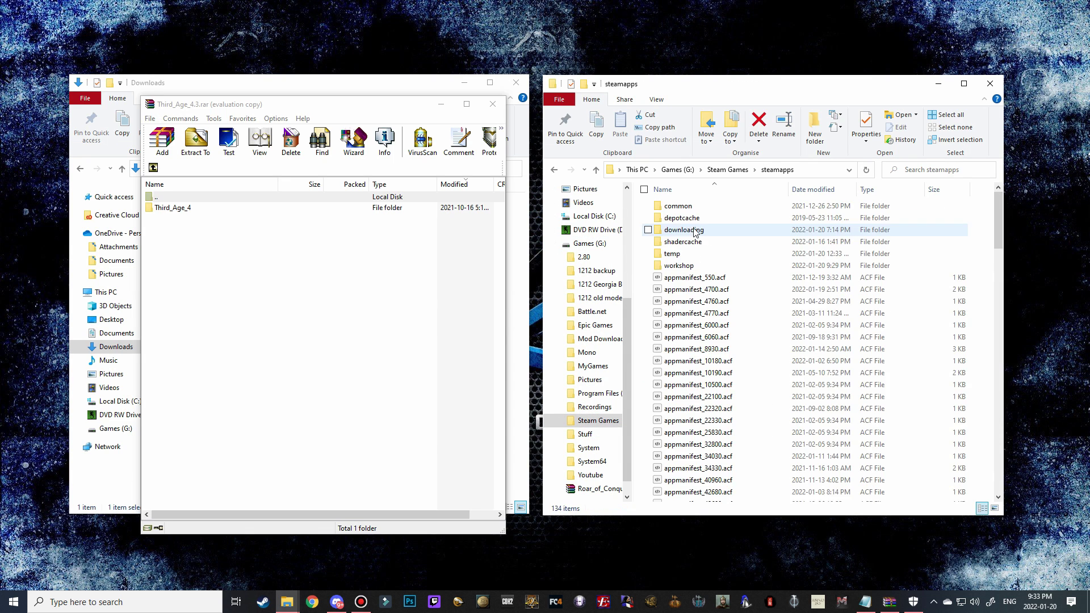
pyautogui.doubleClick(681, 207)
pyautogui.scroll(-18, 707, 364)
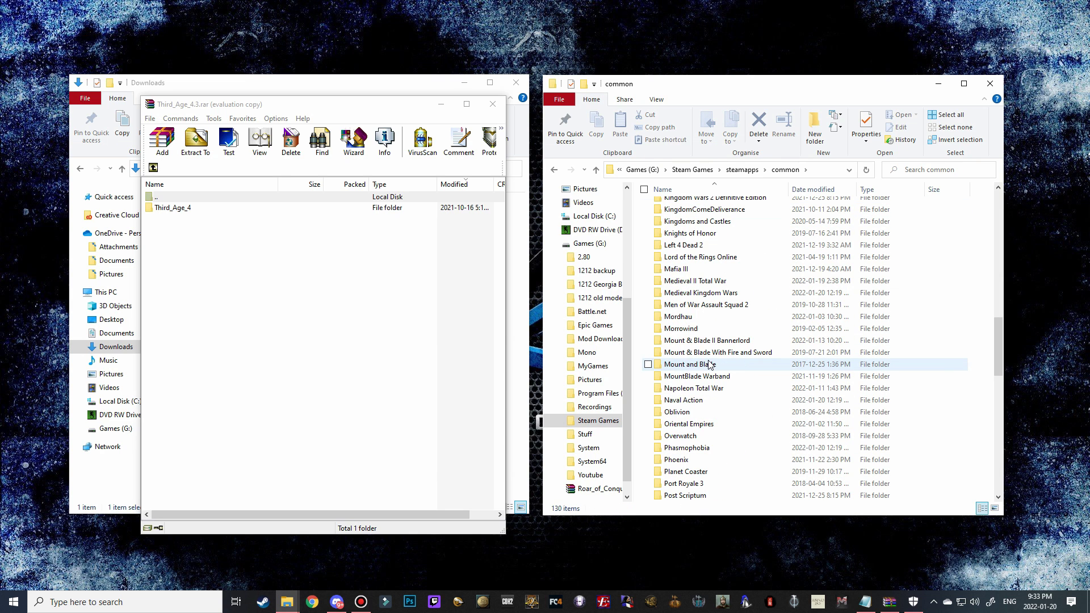
pyautogui.doubleClick(696, 281)
pyautogui.doubleClick(679, 278)
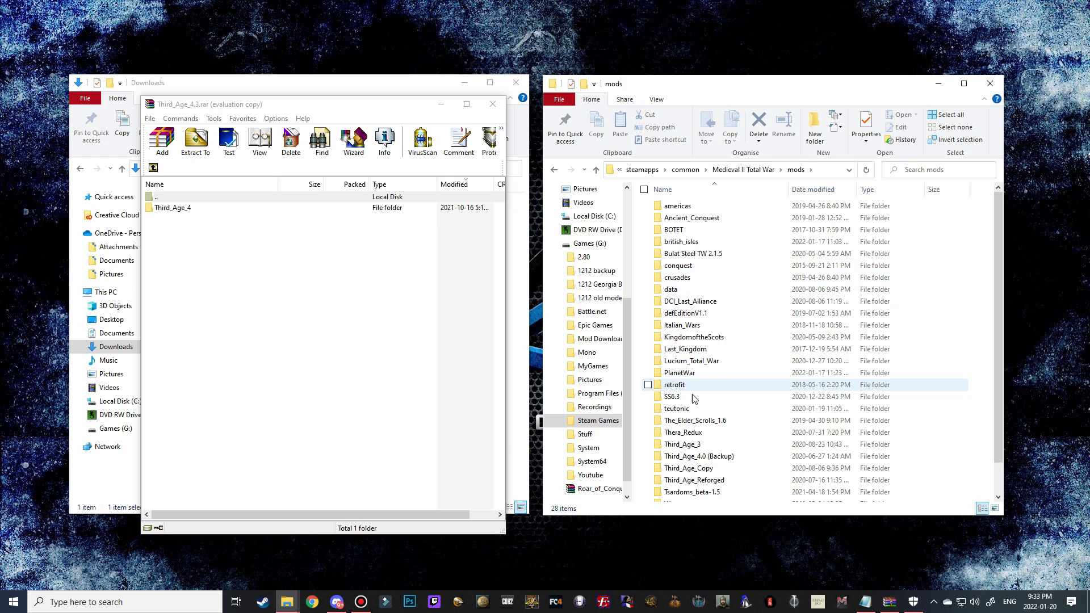
# Step: Extract Third_Age_4 from WinRAR into the mods folder, then close the archive
pyautogui.moveTo(174, 209); pyautogui.dragTo(638, 380)
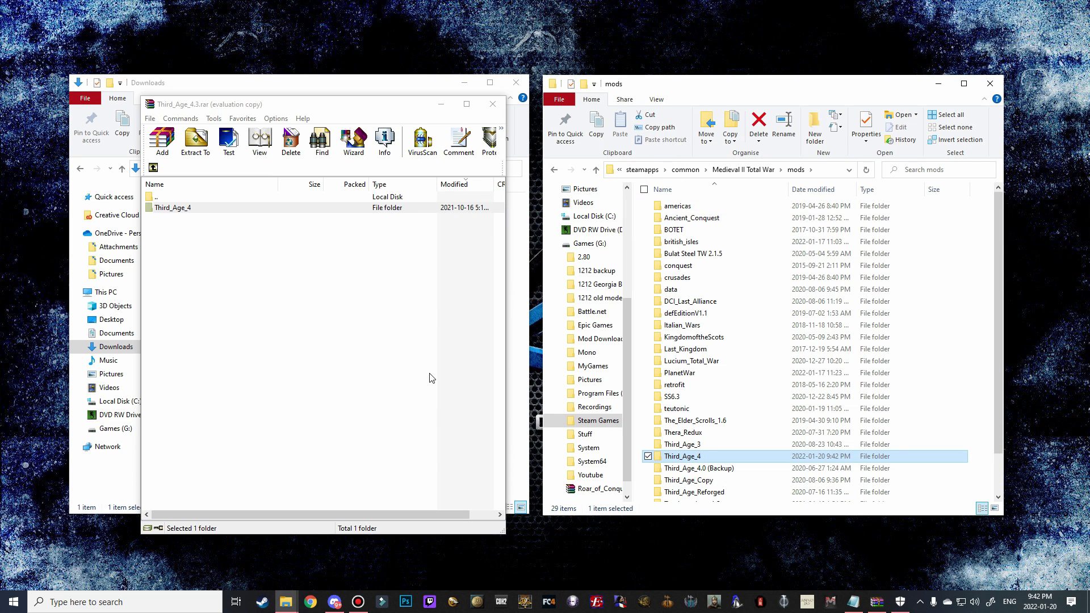
pyautogui.moveTo(687, 460)
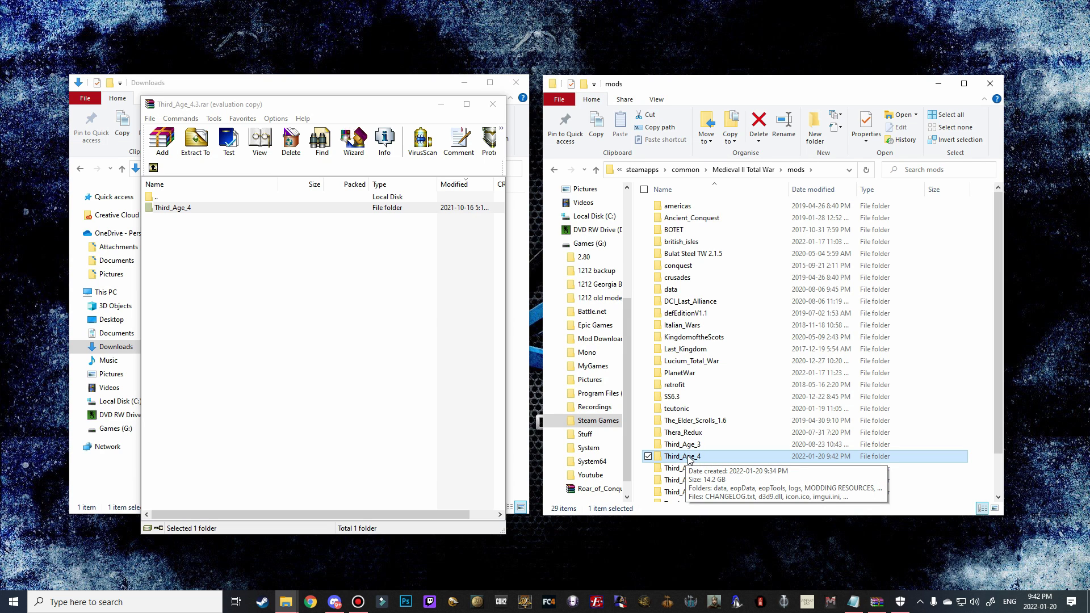
pyautogui.click(495, 105)
# Step: Close the Downloads window, centre the mods window and bring Windows Security forward
pyautogui.click(516, 82)
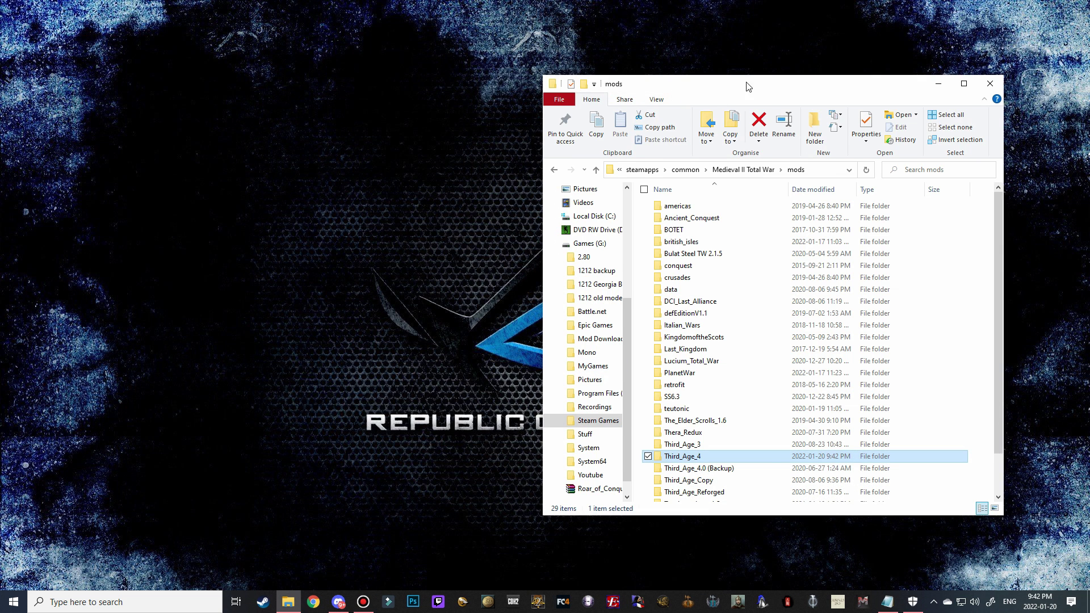
pyautogui.moveTo(759, 85); pyautogui.dragTo(564, 71)
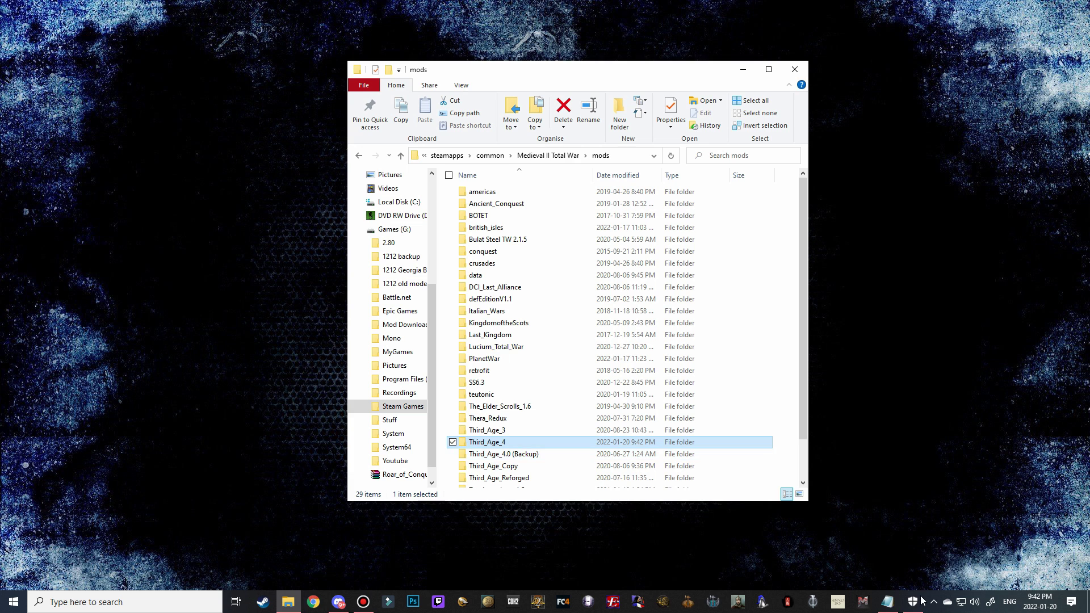
pyautogui.moveTo(915, 602)
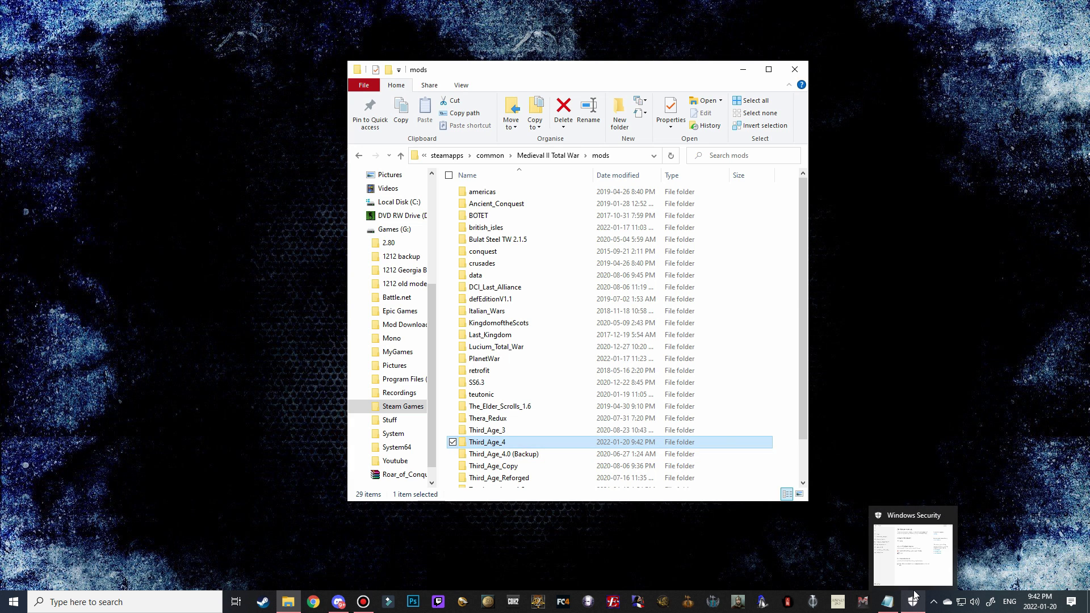
pyautogui.click(911, 553)
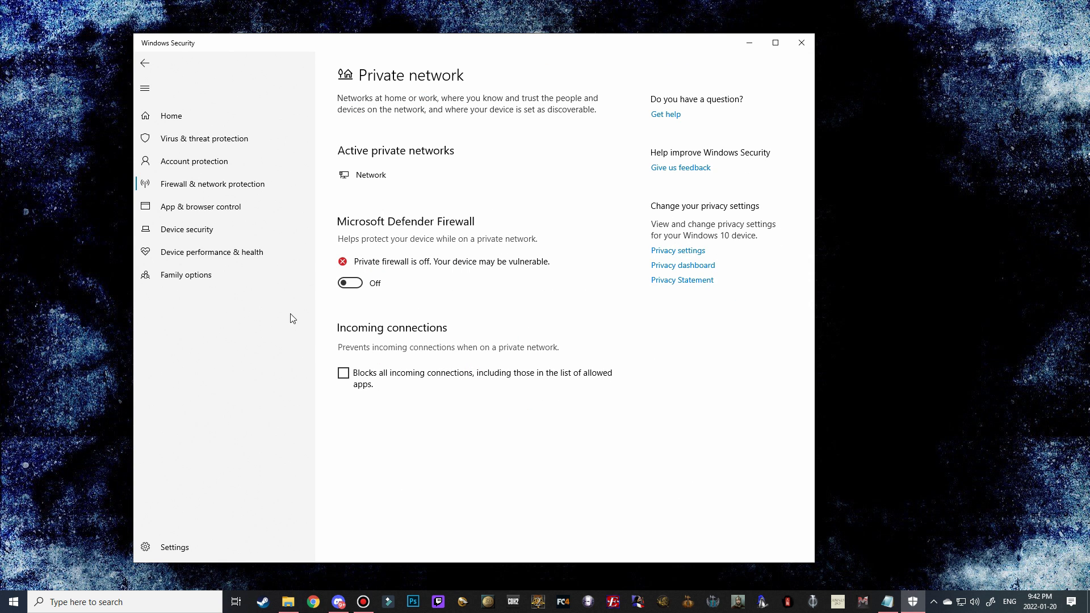
# Step: Add the Third_Age_4 mods folder as a Virus & threat protection folder exclusion
pyautogui.click(213, 145)
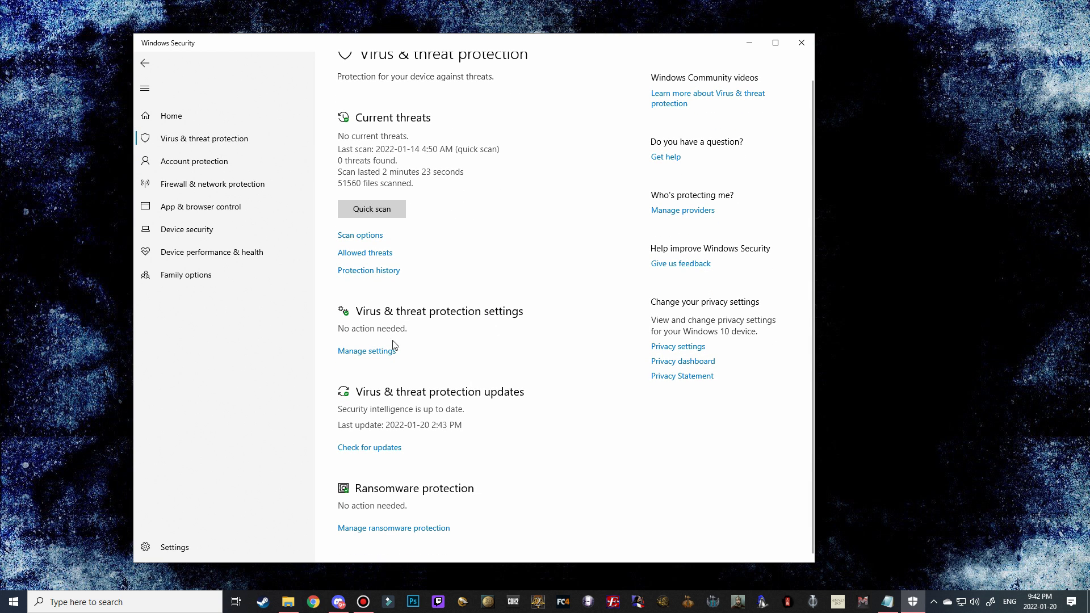
pyautogui.click(375, 351)
pyautogui.scroll(-3, 501, 332)
pyautogui.scroll(-3, 502, 331)
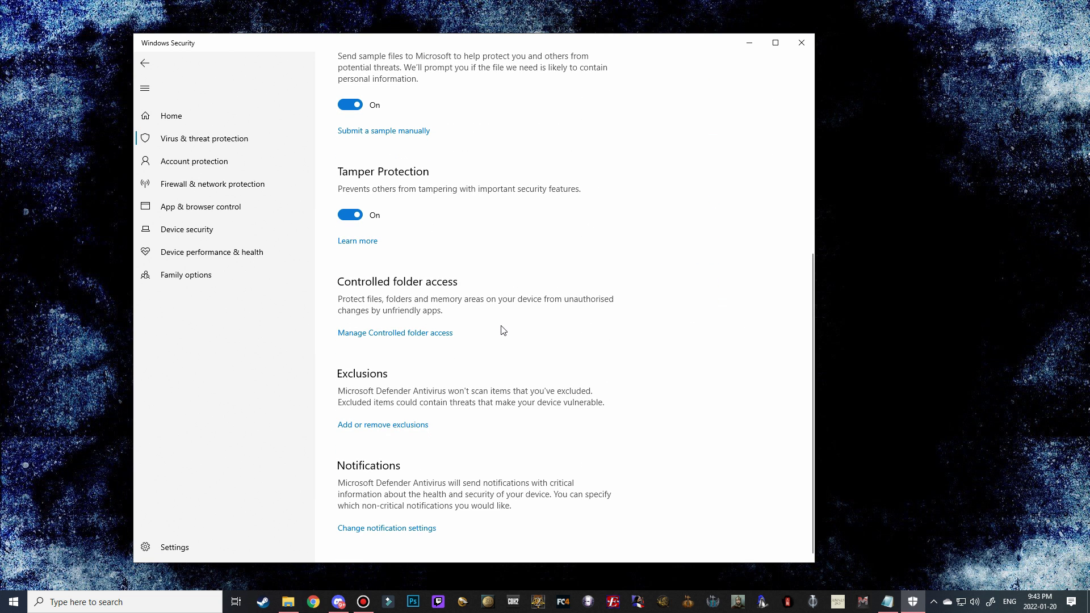
pyautogui.click(379, 426)
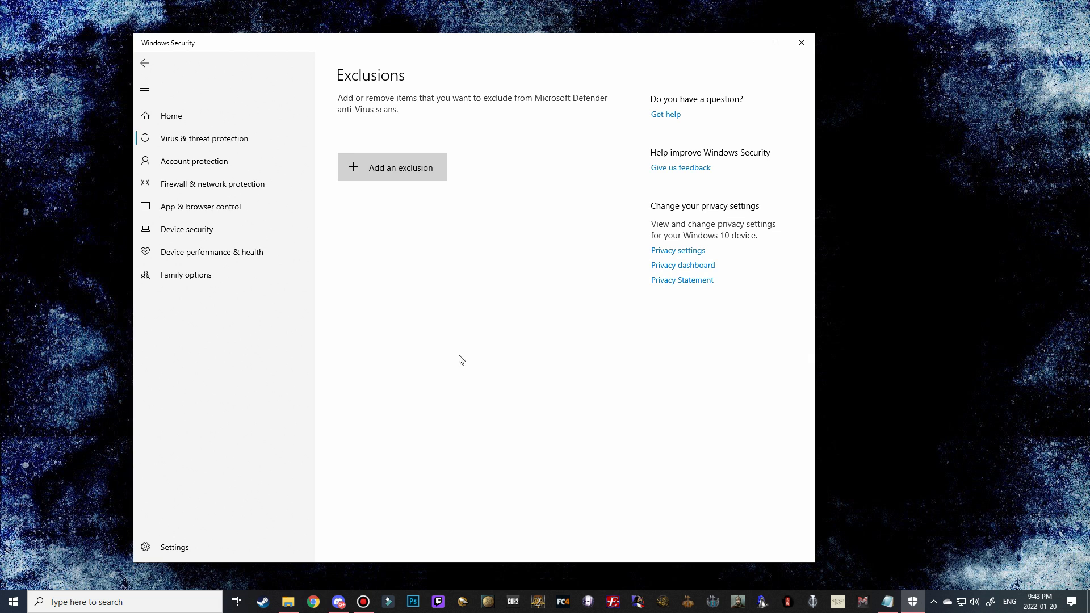
pyautogui.click(391, 173)
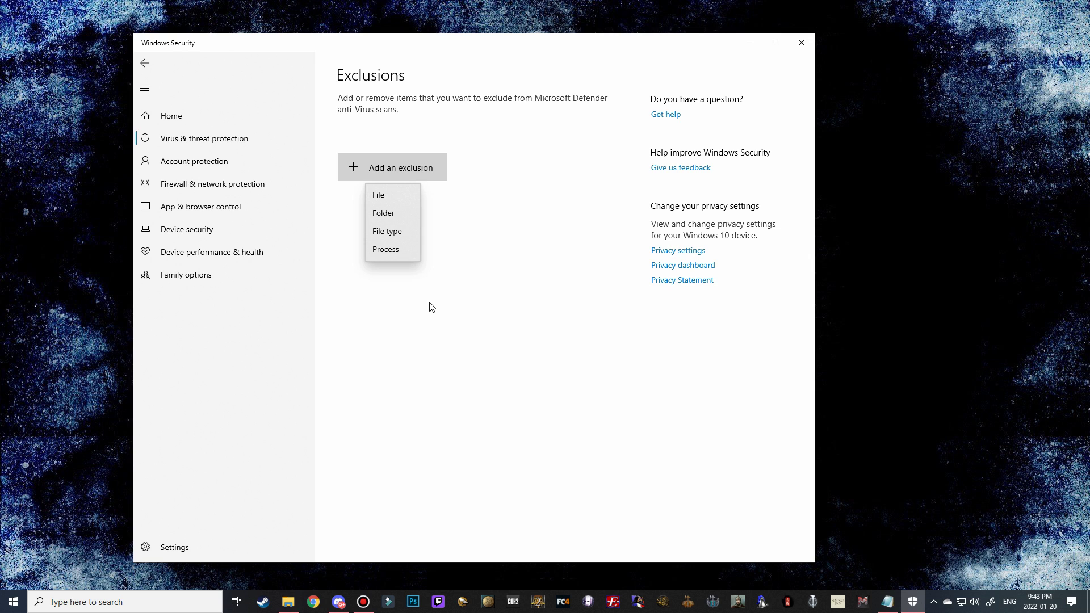
pyautogui.click(400, 212)
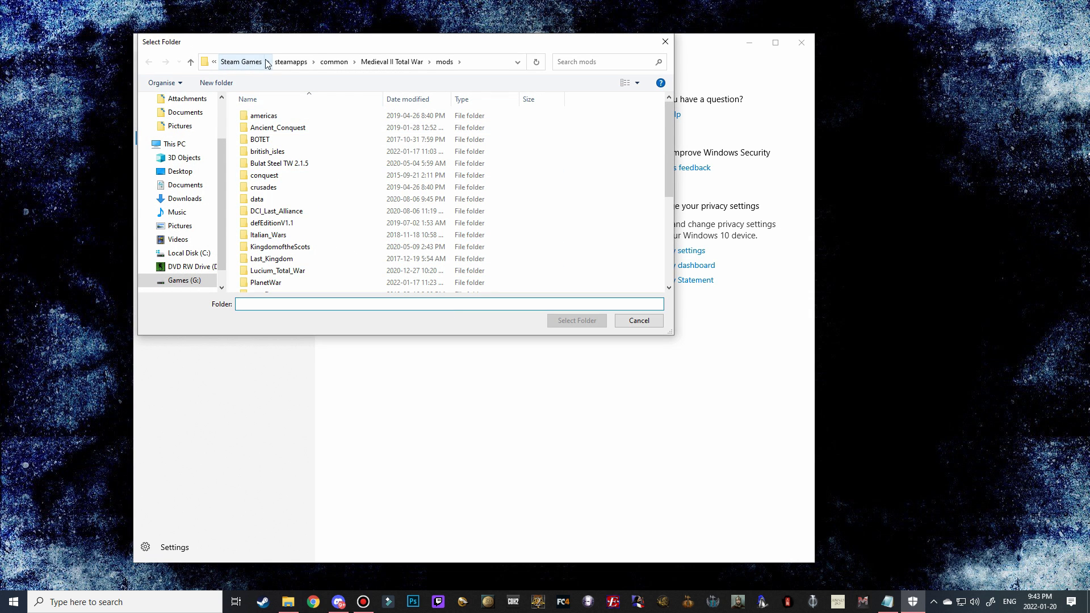
pyautogui.scroll(-5, 340, 227)
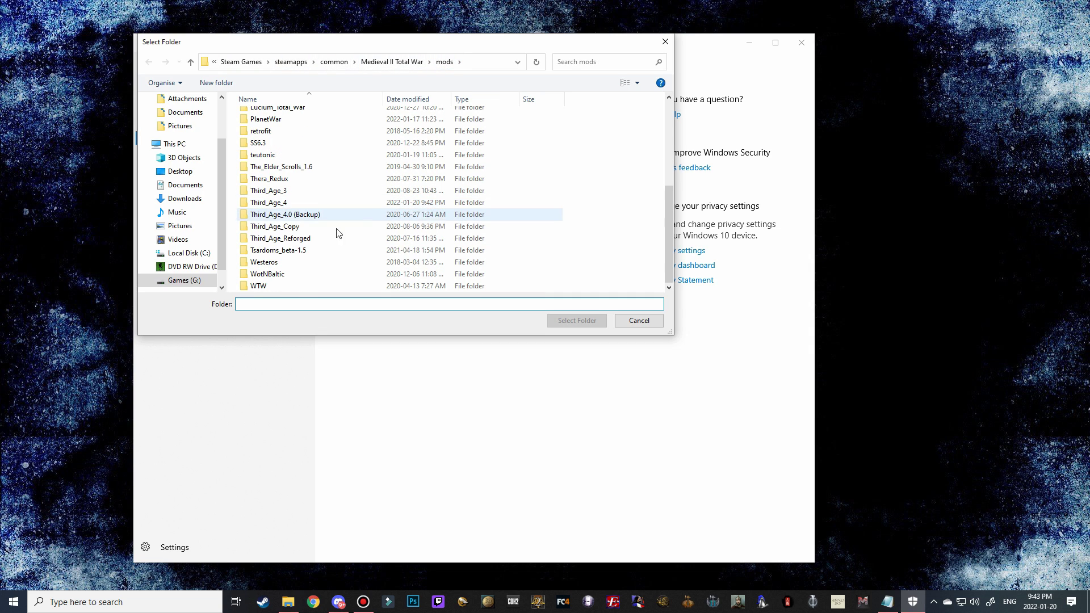
pyautogui.click(318, 202)
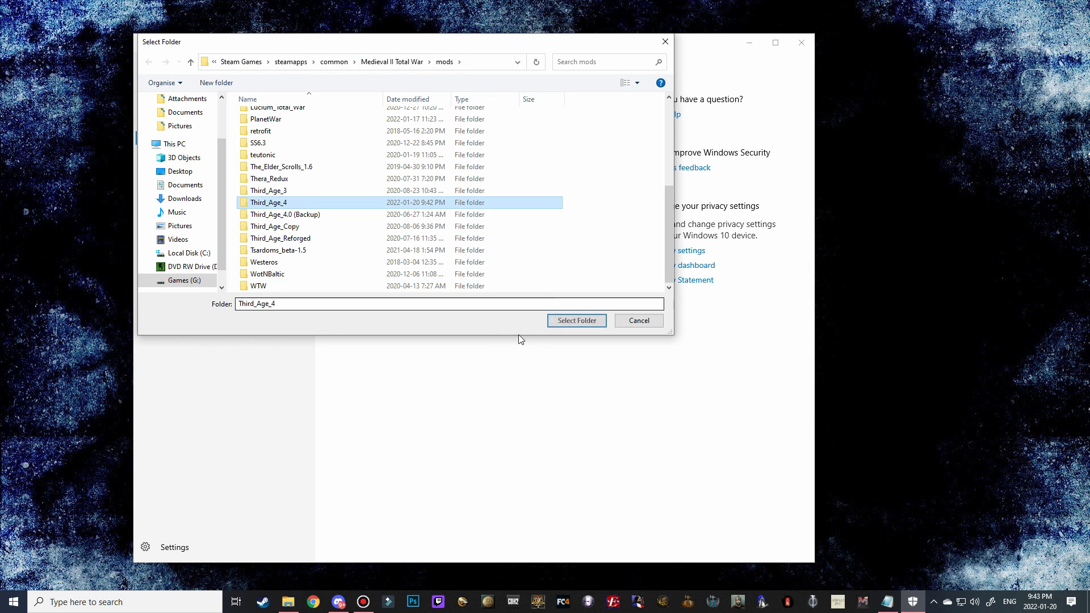
pyautogui.click(582, 320)
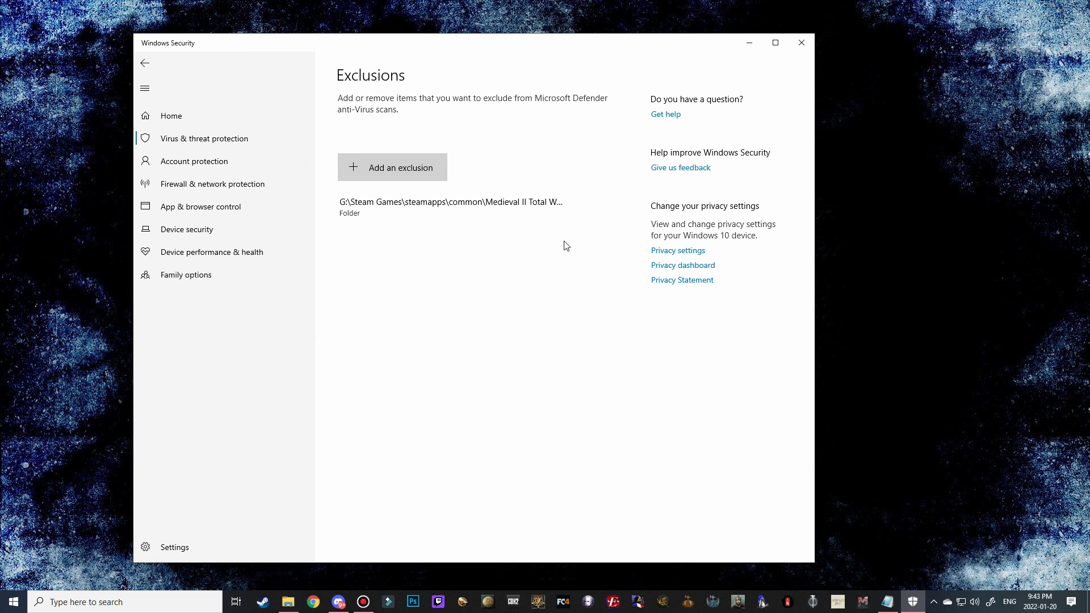
pyautogui.click(215, 185)
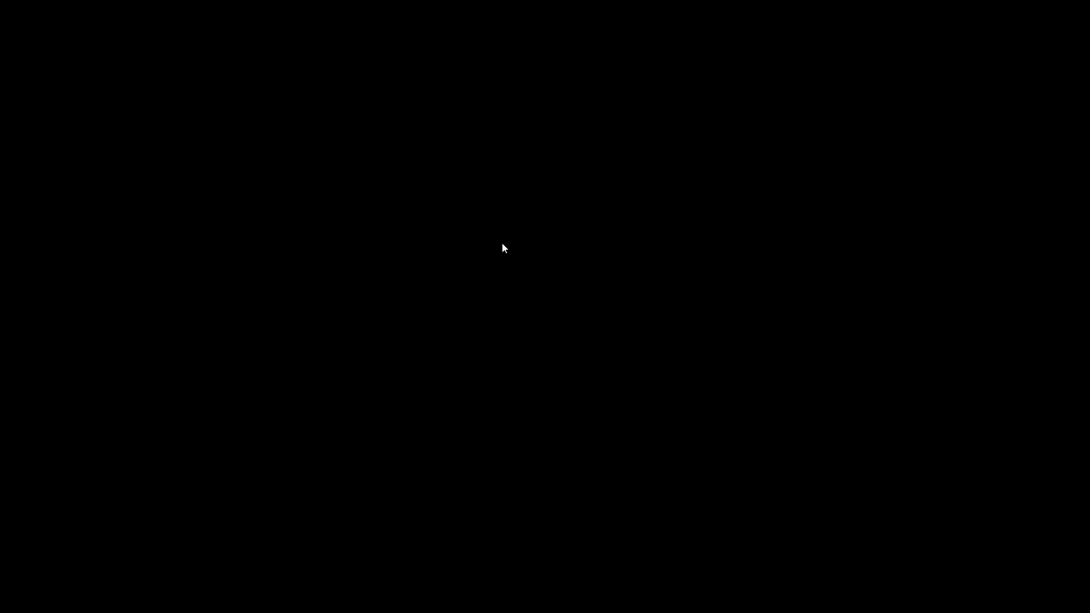
# Step: Turn the private network firewall back on and close Windows Security
pyautogui.click(502, 244)
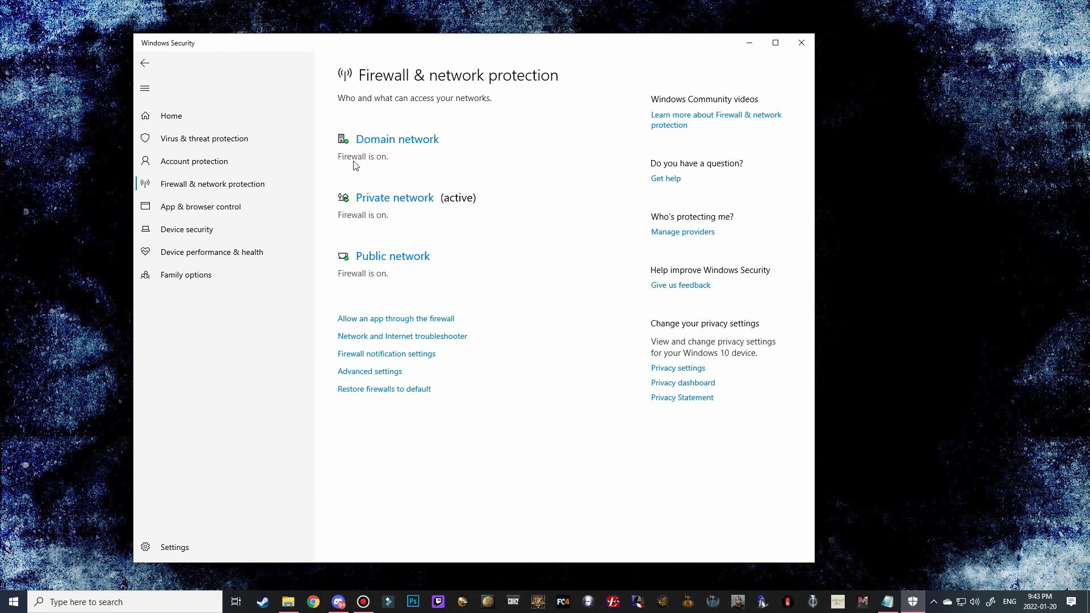
pyautogui.click(802, 42)
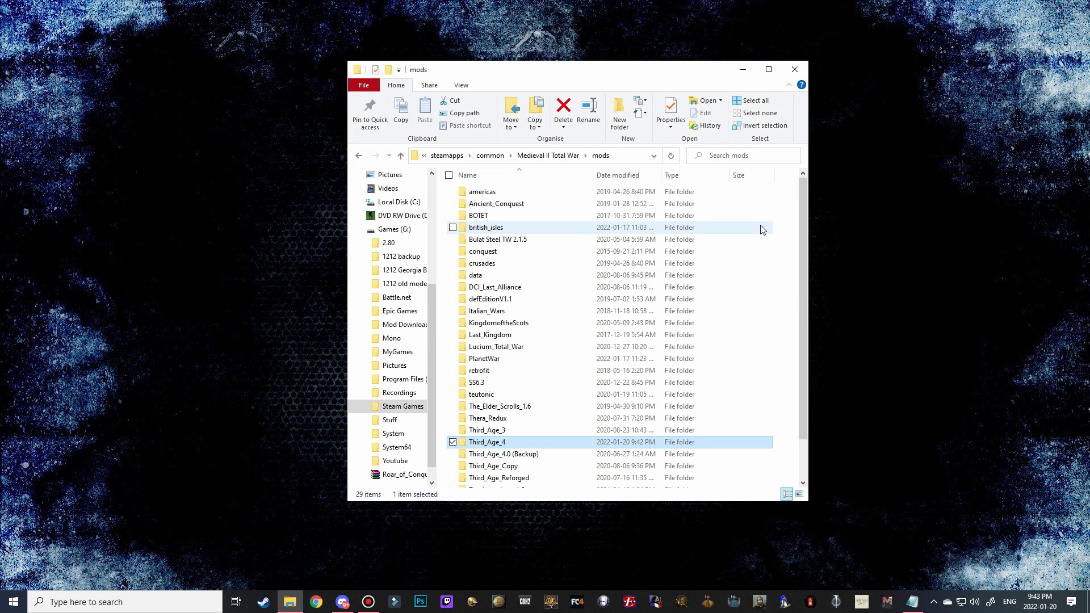
# Step: Open the Third_Age_4 folder in the mods directory and start Large Address Aware.exe
pyautogui.click(934, 602)
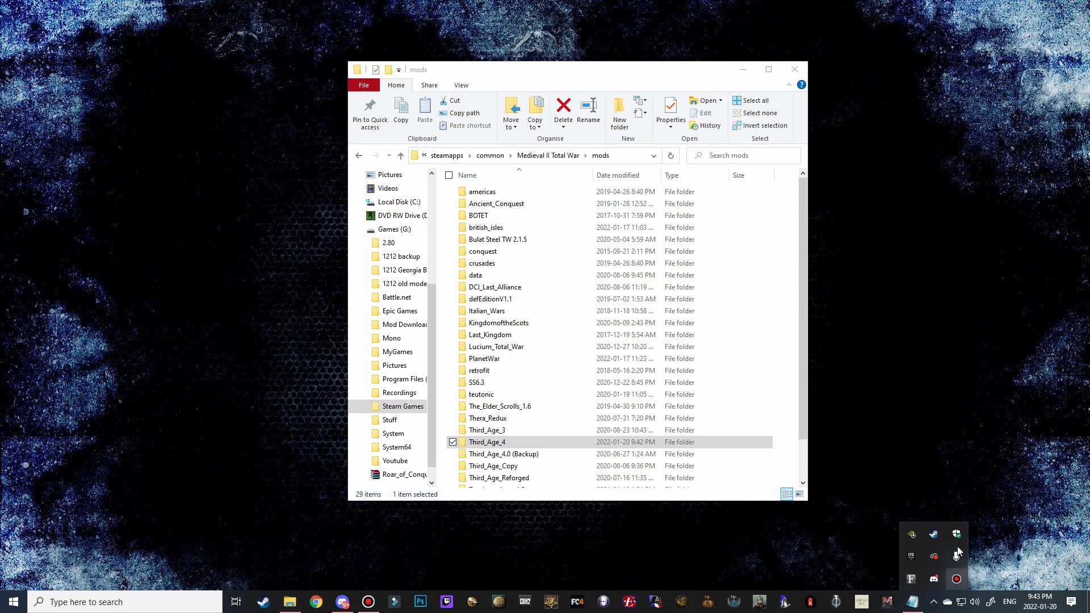
pyautogui.doubleClick(495, 444)
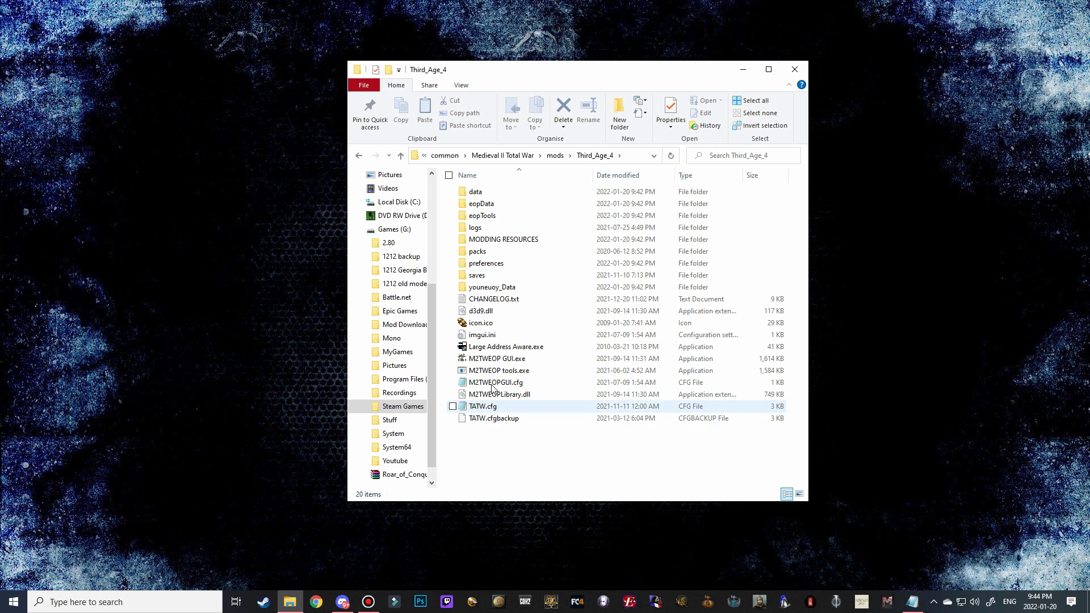
pyautogui.moveTo(502, 351)
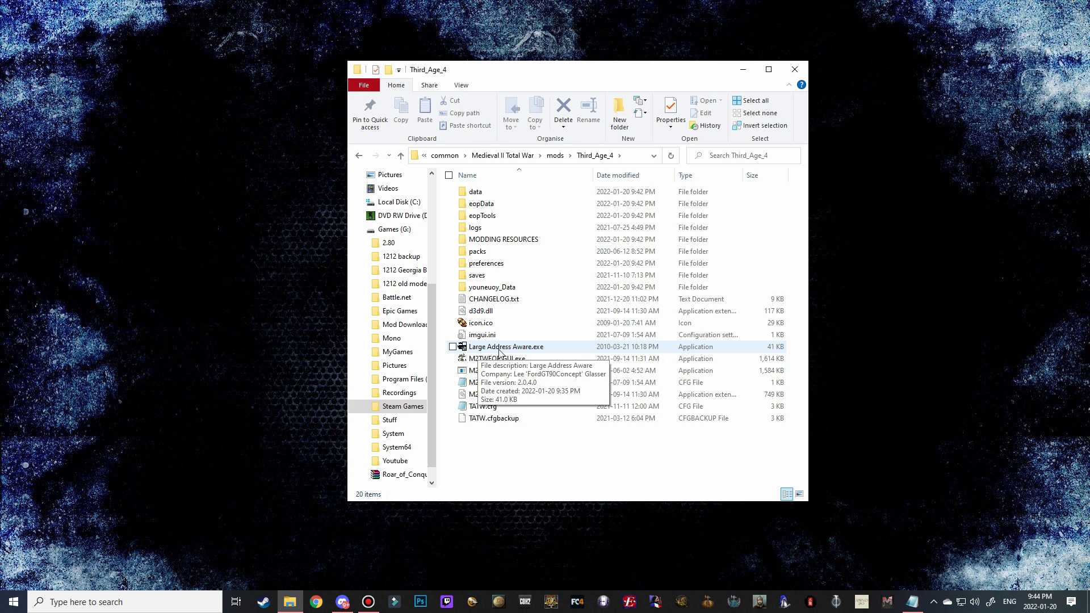
pyautogui.click(499, 351)
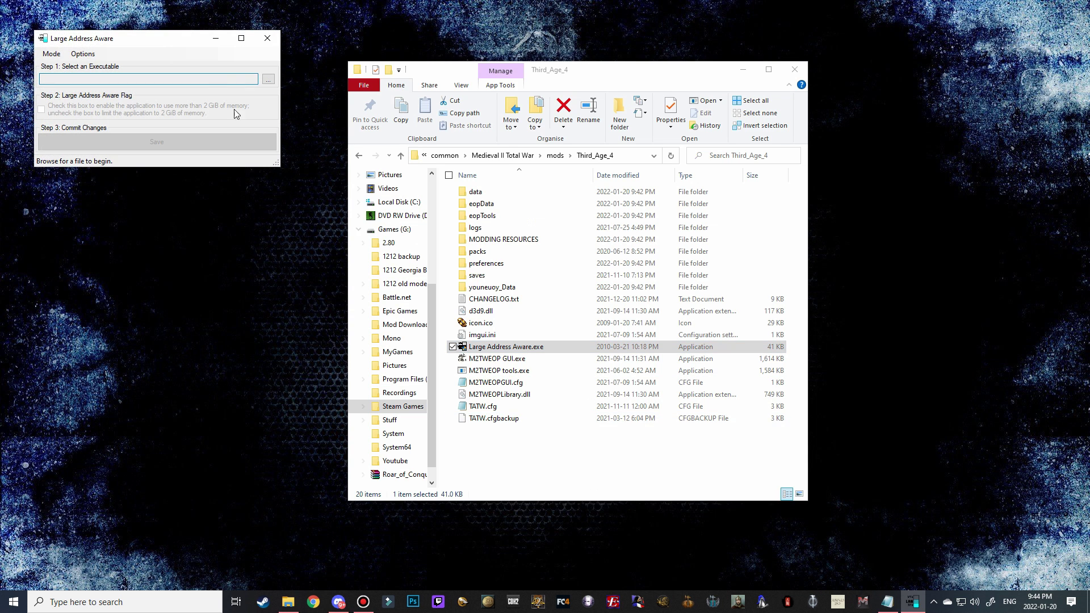
# Step: Patch medieval2.exe with the large-address flag for over 2 GB of memory
pyautogui.click(268, 80)
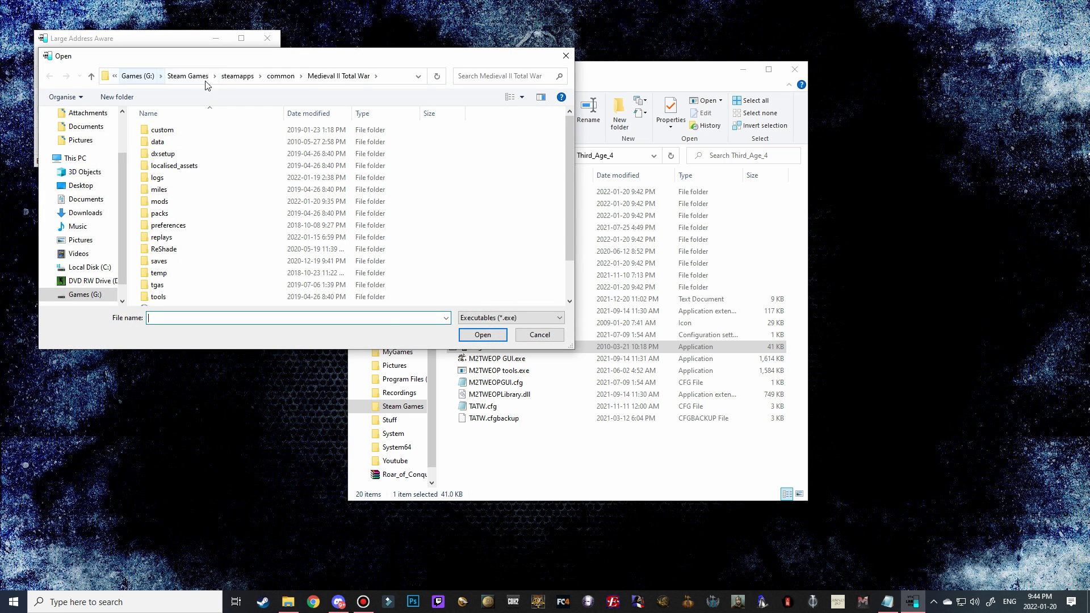
pyautogui.scroll(-2, 228, 197)
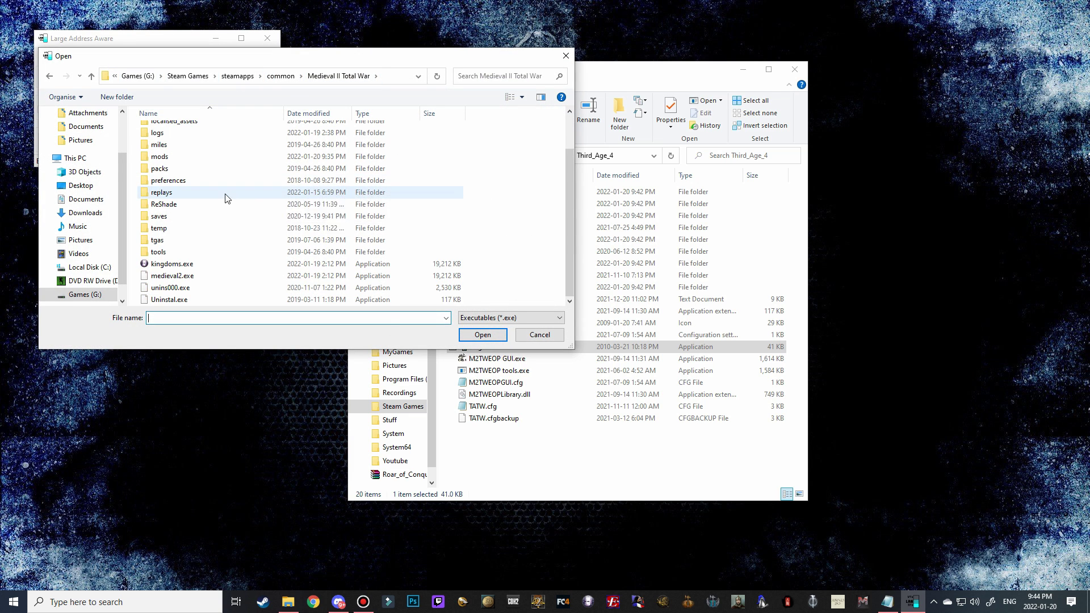
pyautogui.click(183, 278)
pyautogui.click(486, 335)
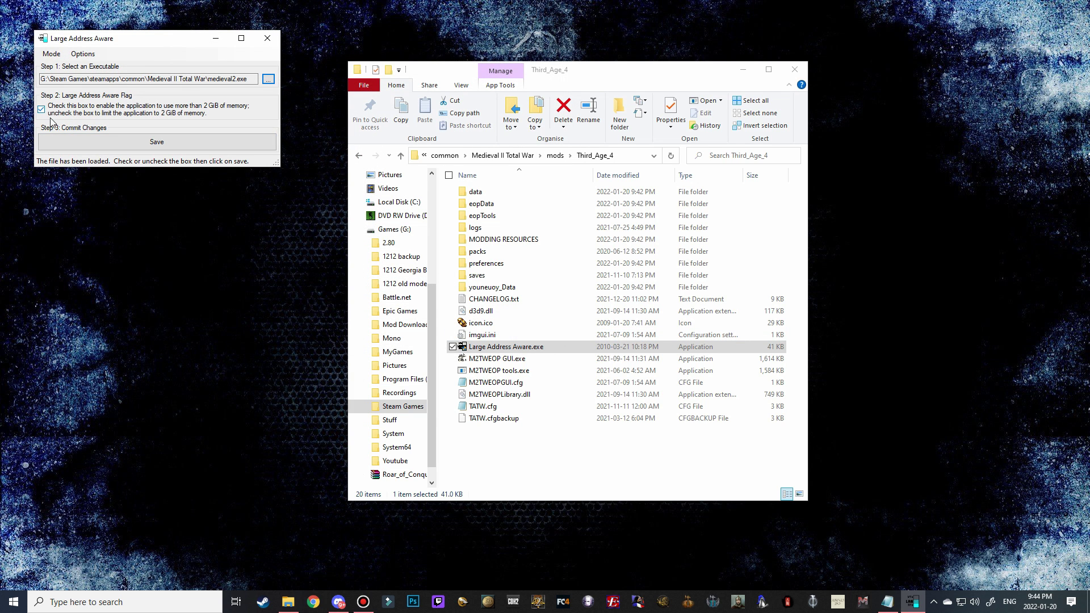
pyautogui.click(171, 143)
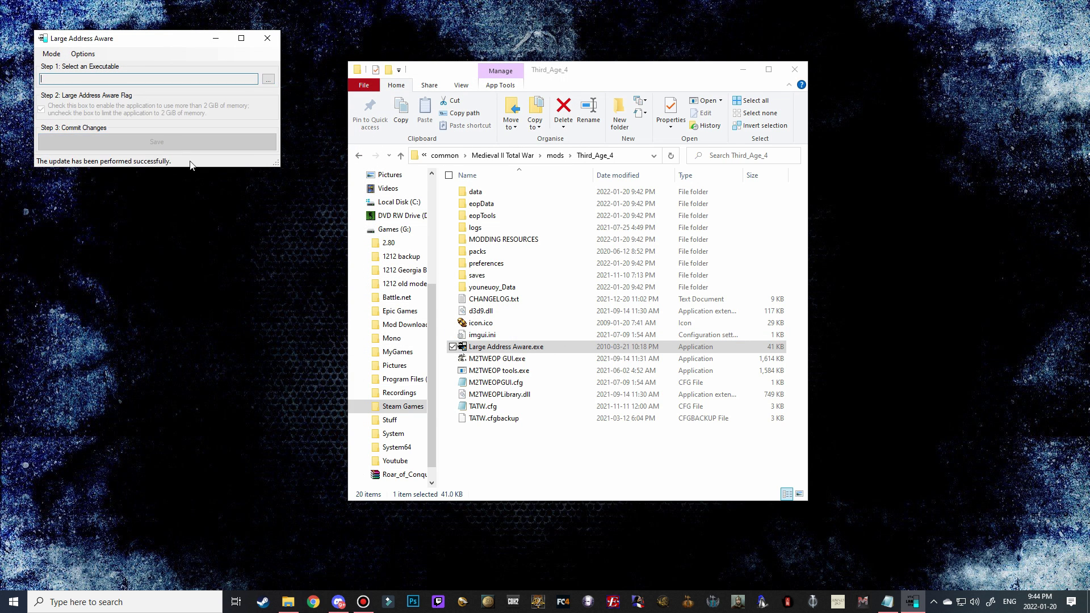
# Step: Patch kingdoms.exe with the same flag and close Large Address Aware
pyautogui.click(269, 78)
pyautogui.scroll(-5, 207, 239)
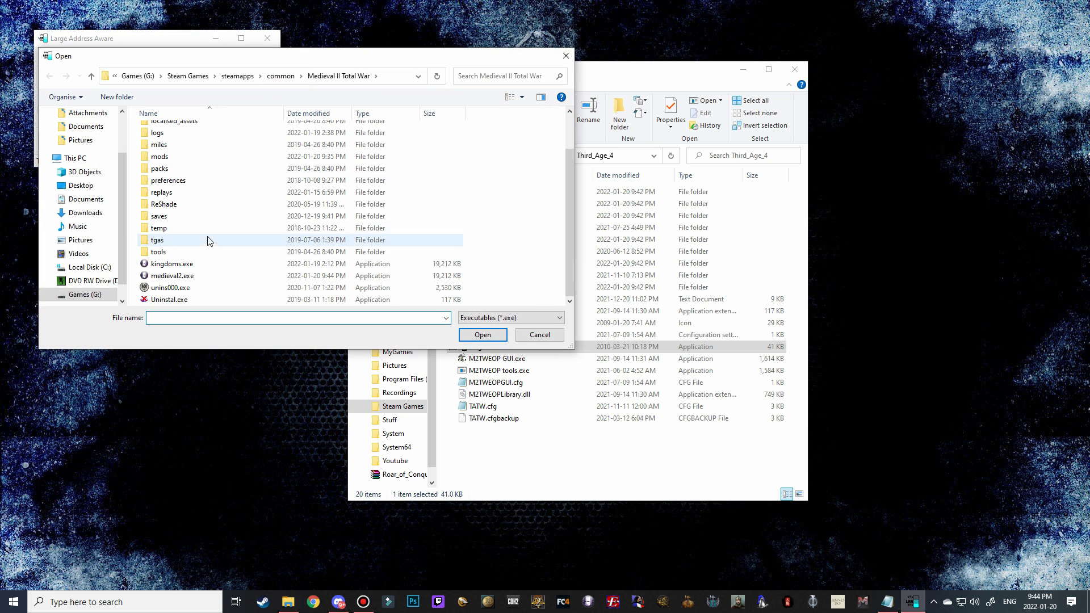
pyautogui.doubleClick(174, 264)
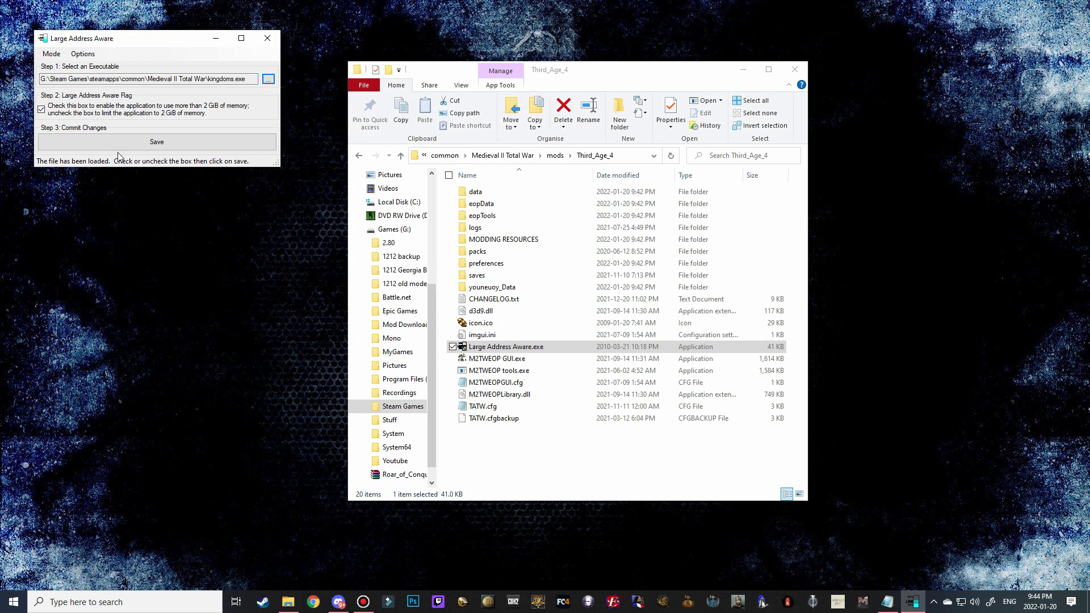
pyautogui.click(159, 143)
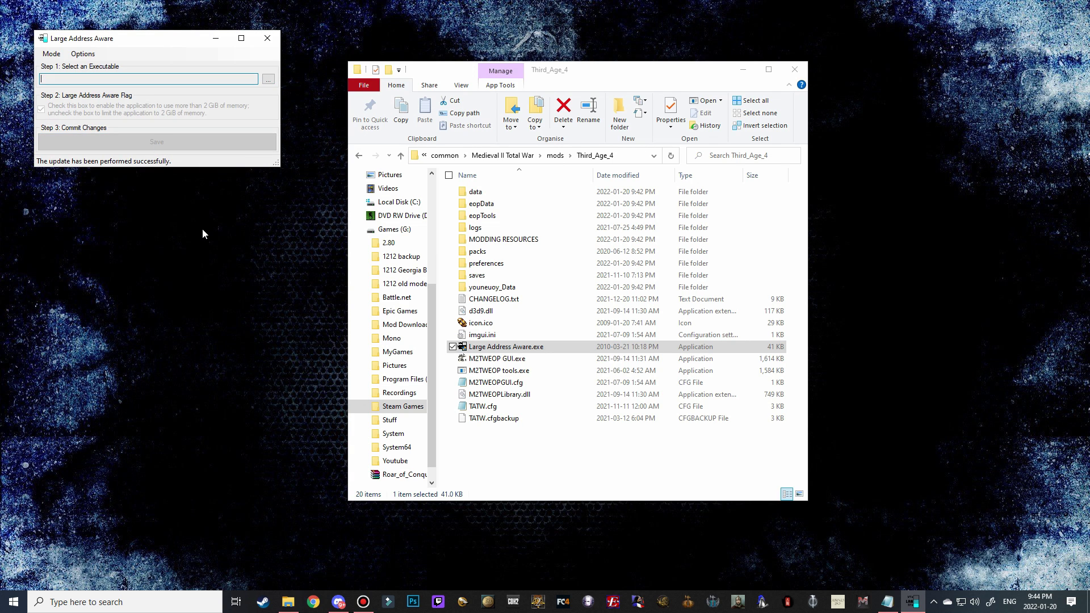
pyautogui.click(268, 48)
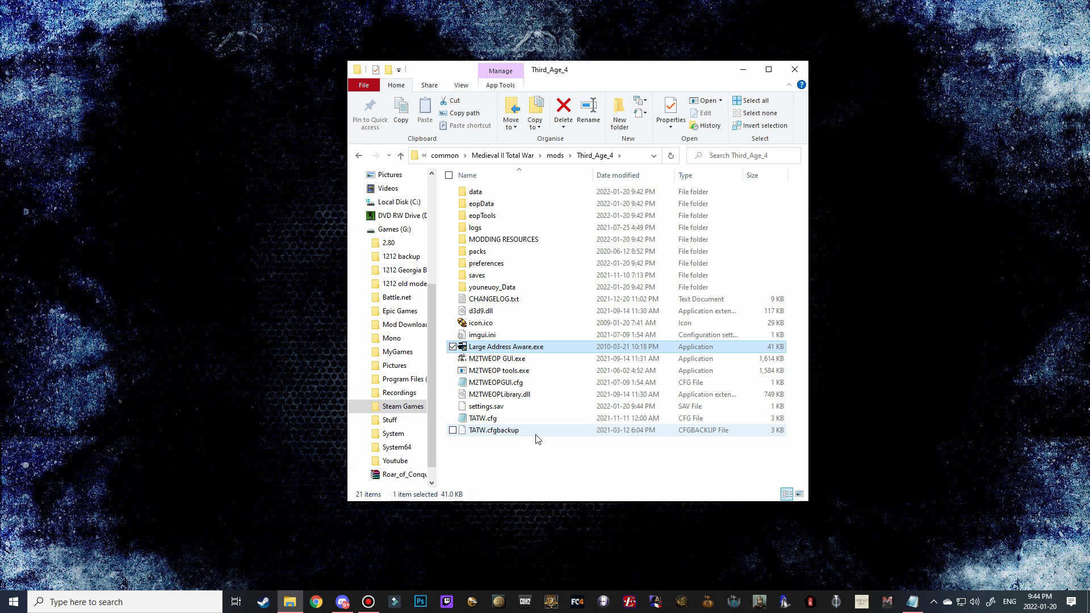
# Step: Create a shortcut to M2TWEOP GUI.exe in Third_Age_4 and move it onto the desktop
pyautogui.click(503, 475)
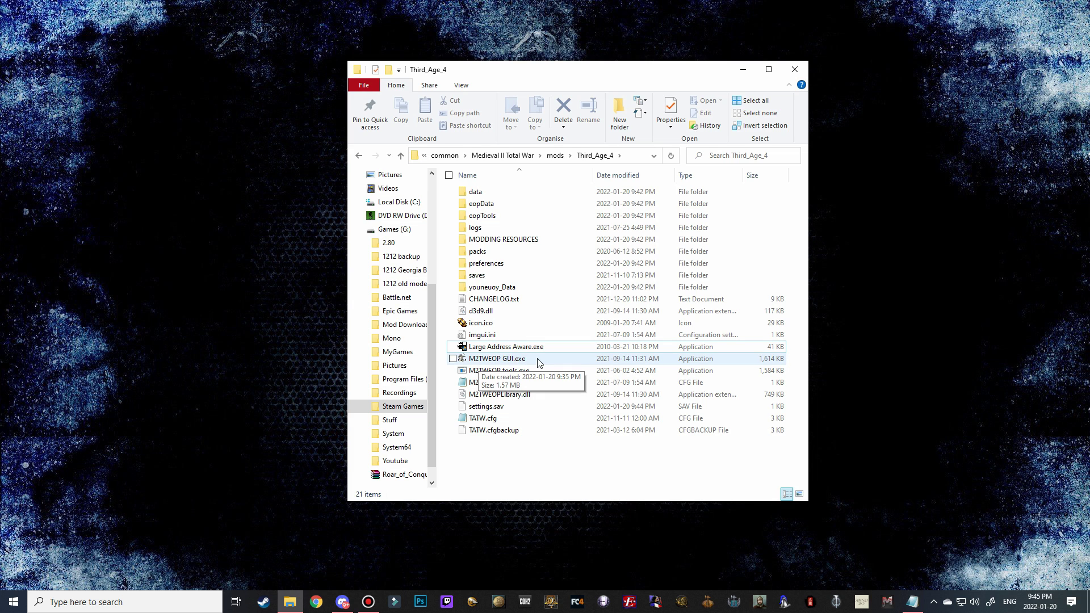
pyautogui.rightClick(485, 363)
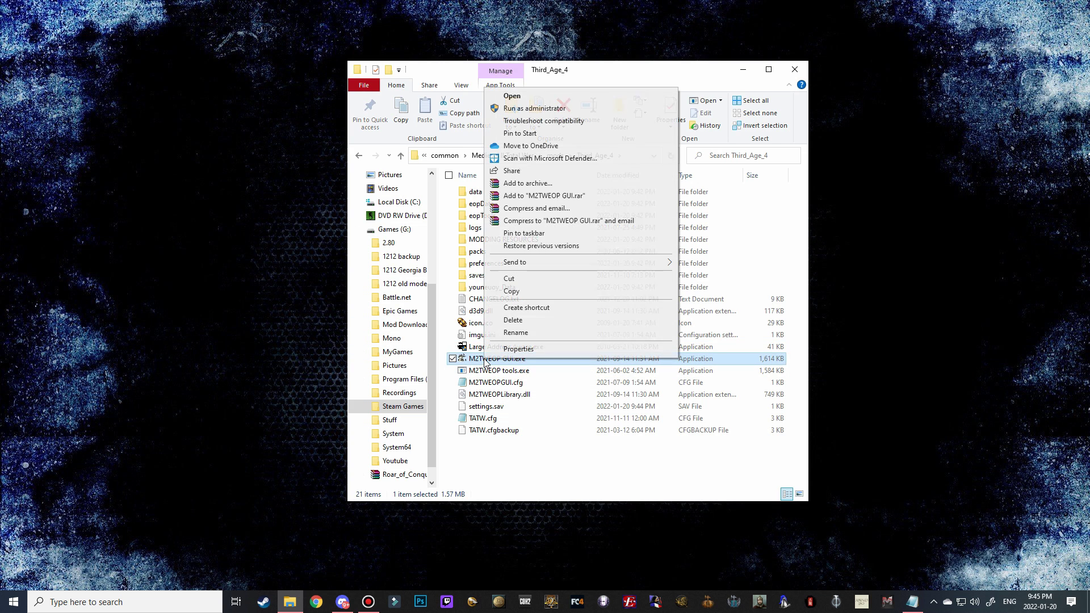
pyautogui.click(550, 310)
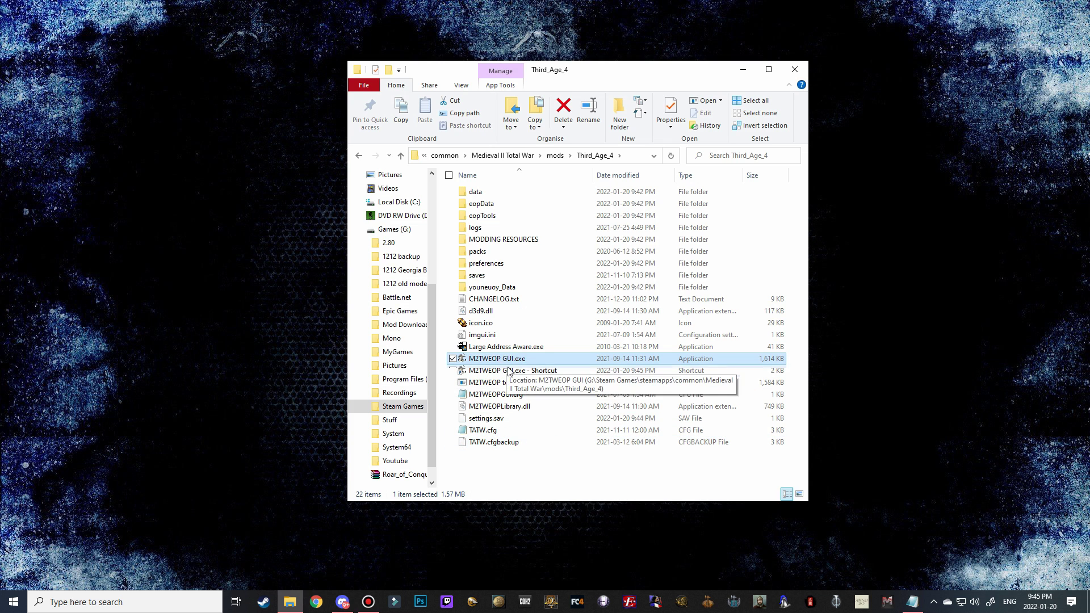
pyautogui.moveTo(479, 366); pyautogui.dragTo(45, 68)
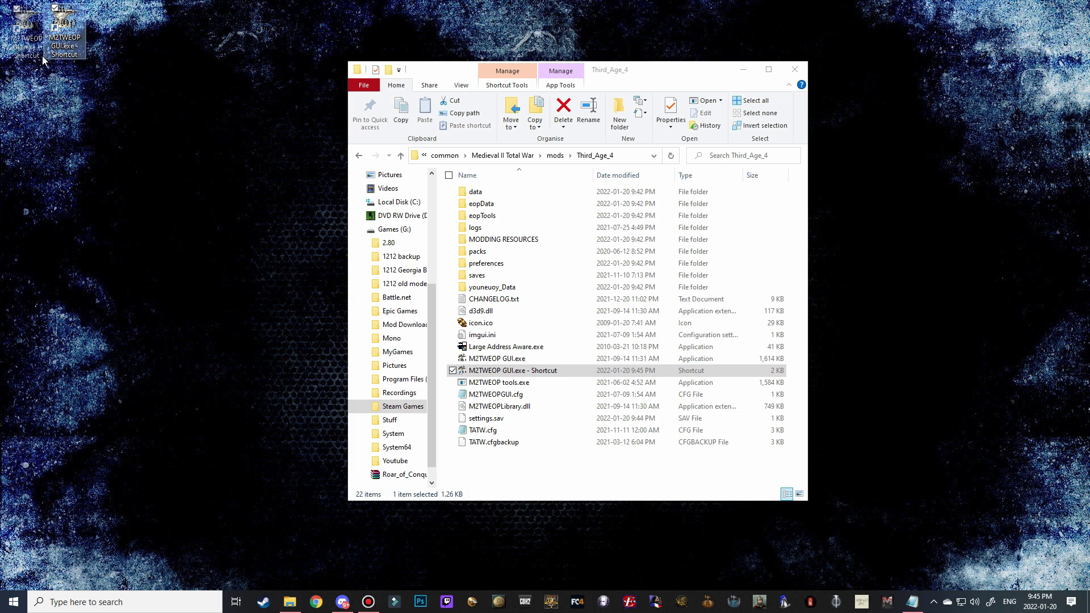
pyautogui.click(22, 45)
# Step: Open the desktop shortcut's Properties and enter the name Third Age TW
pyautogui.rightClick(17, 59)
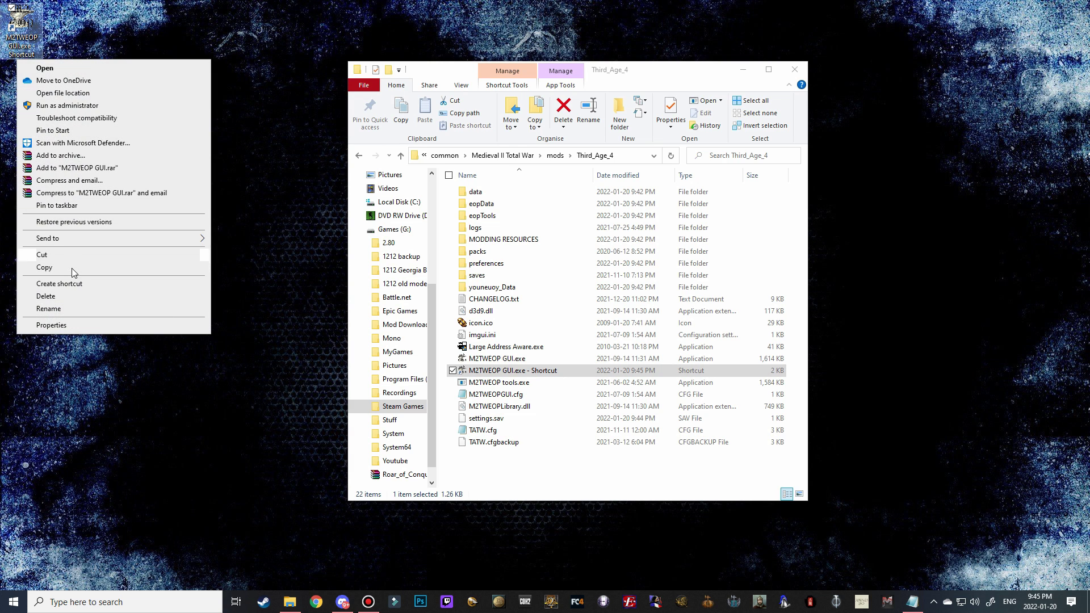
pyautogui.click(51, 325)
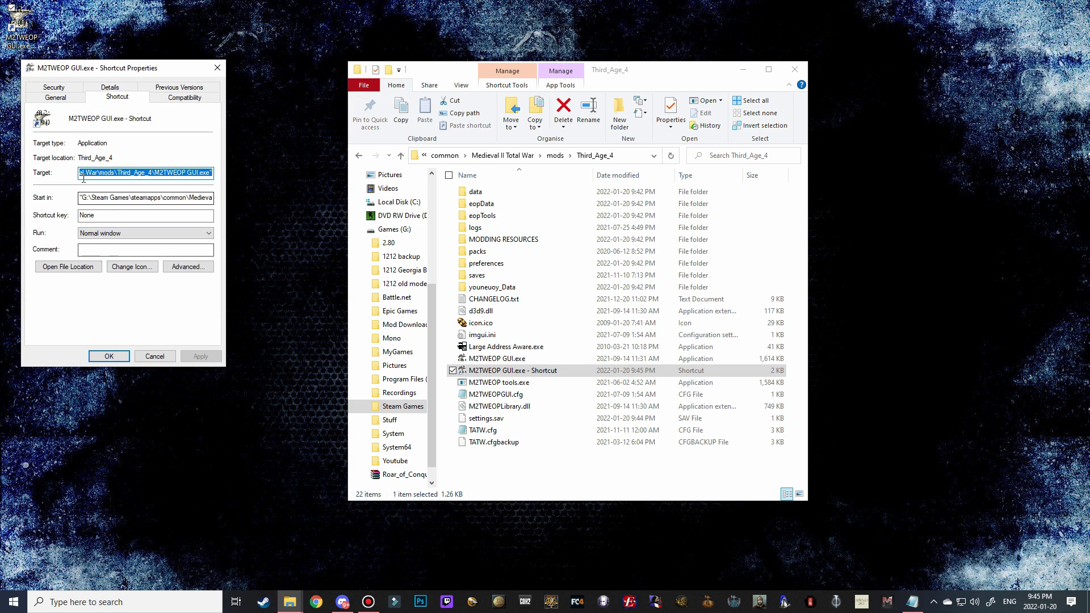
pyautogui.click(56, 98)
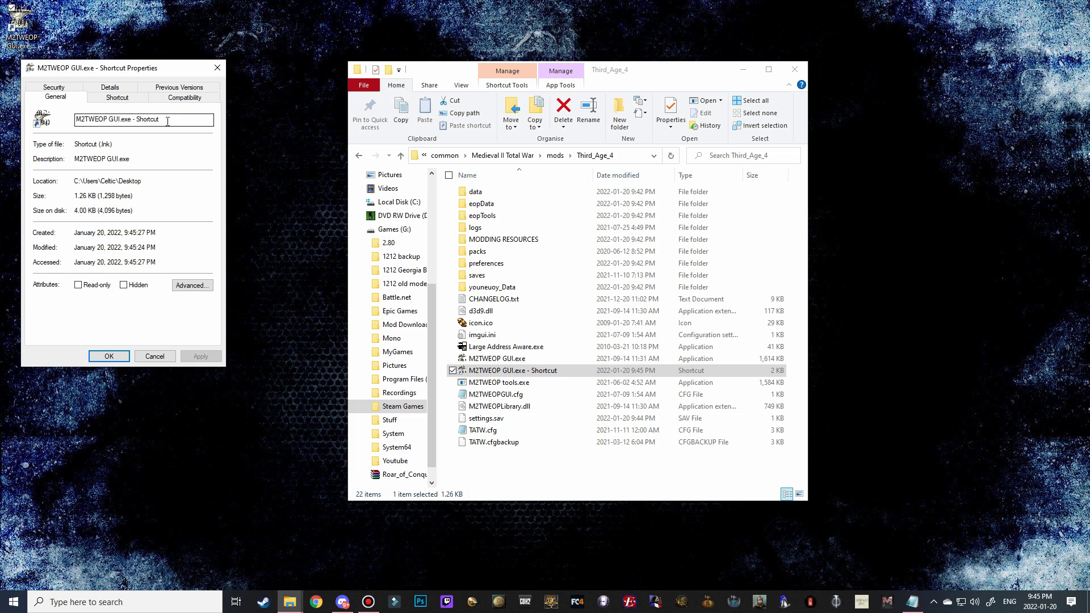
pyautogui.write('Third Age TW')
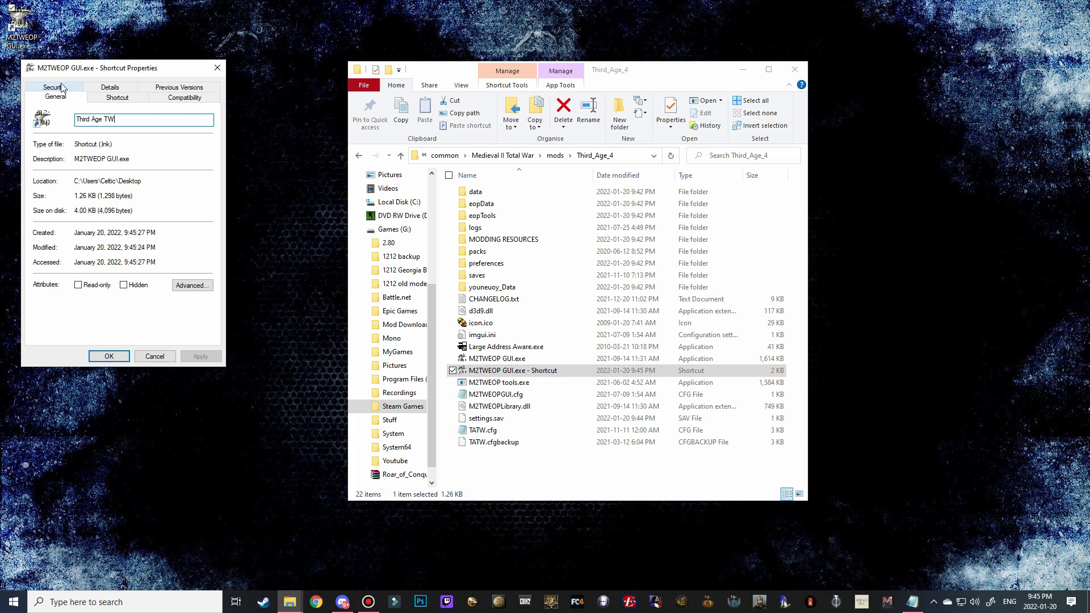
# Step: Look through the shortcut's Security, Details and Previous Versions tabs, ending on General
pyautogui.click(64, 88)
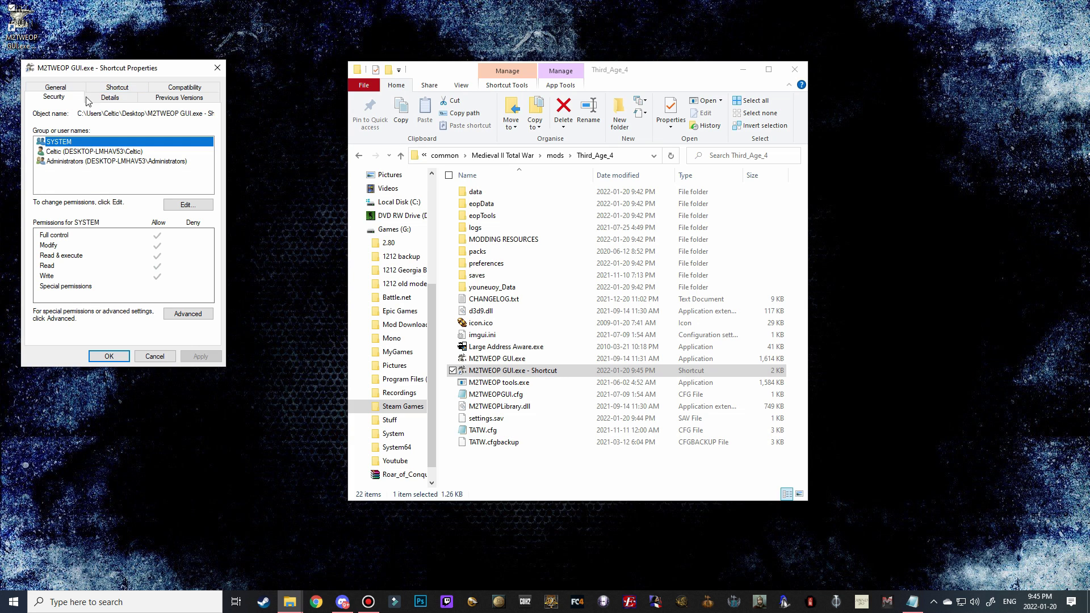
pyautogui.click(99, 98)
pyautogui.click(54, 97)
pyautogui.click(55, 83)
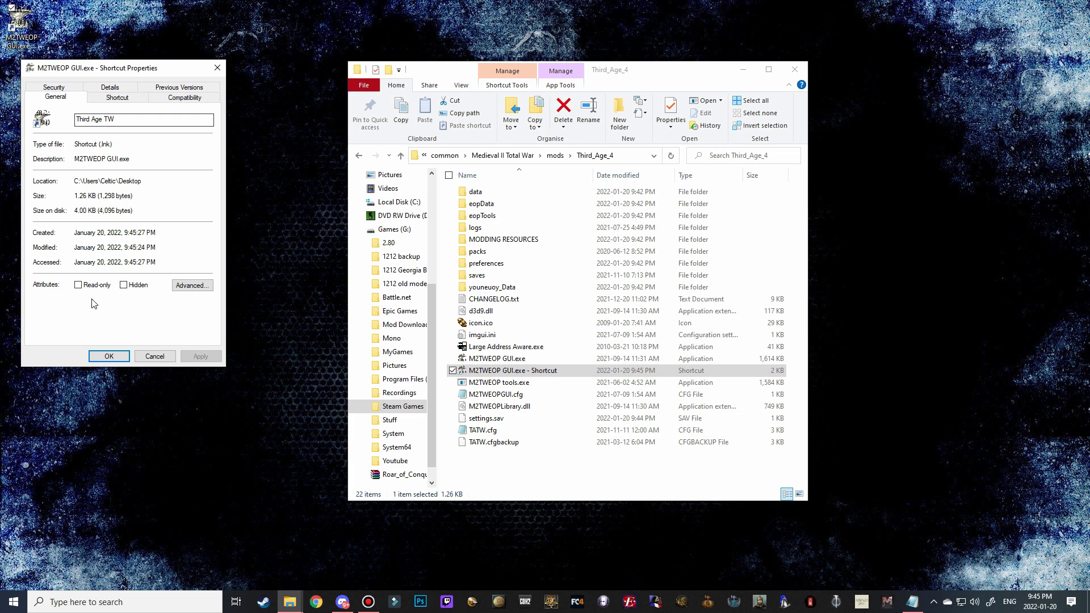
pyautogui.click(130, 88)
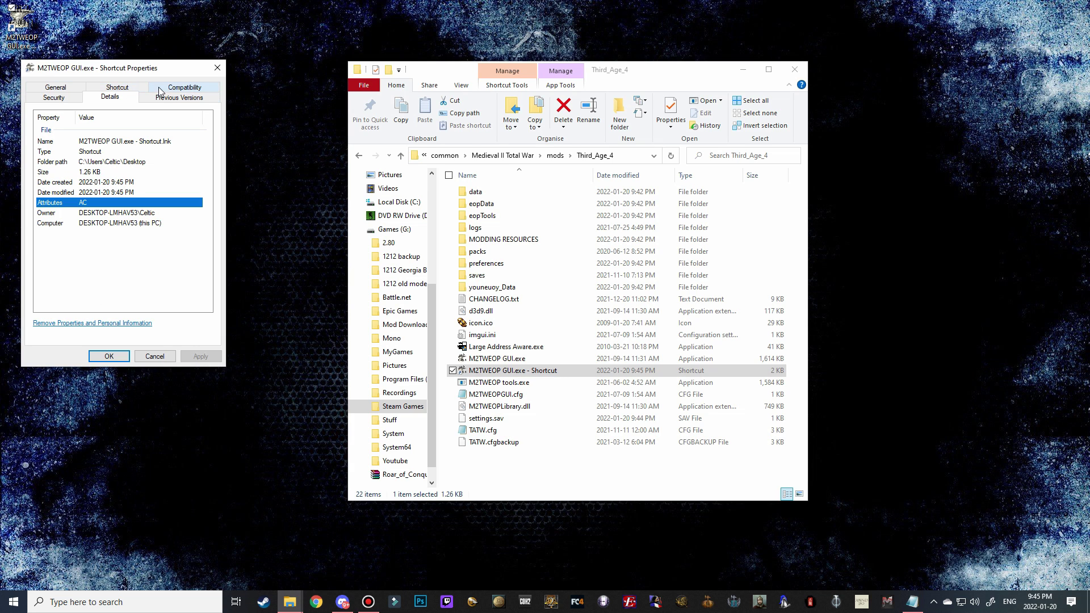
pyautogui.click(174, 100)
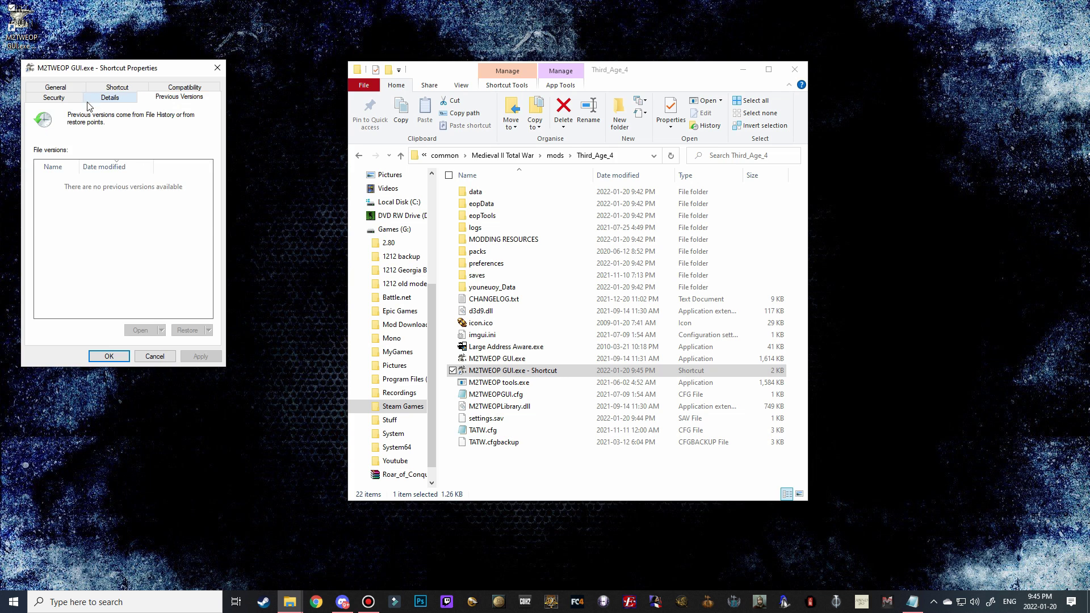
pyautogui.click(57, 98)
pyautogui.click(68, 91)
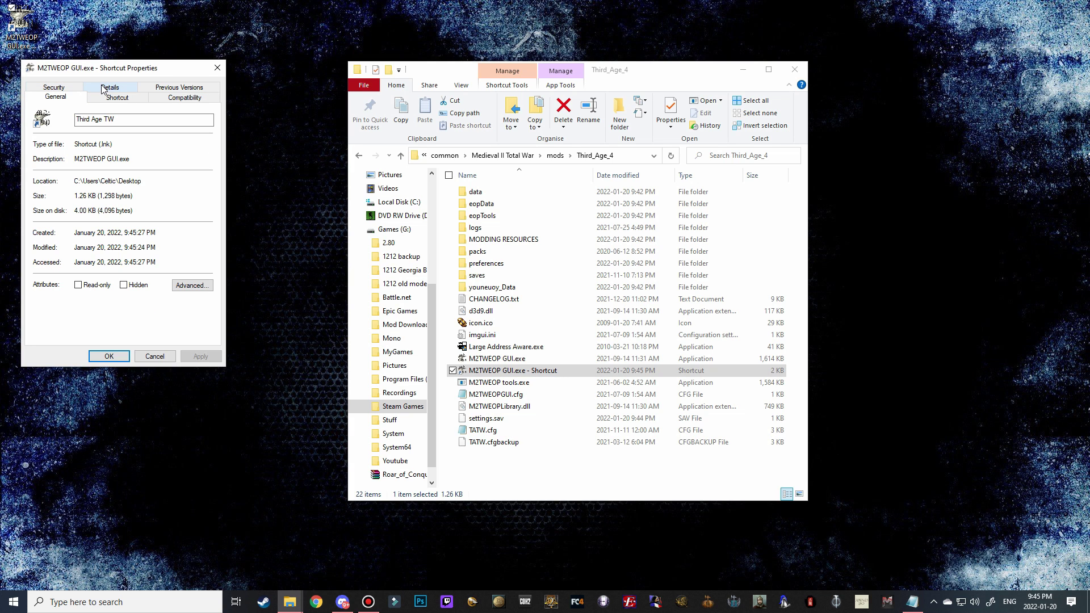
# Step: Cancel out of Advanced attributes and confirm the Third Age TW name with OK
pyautogui.click(193, 285)
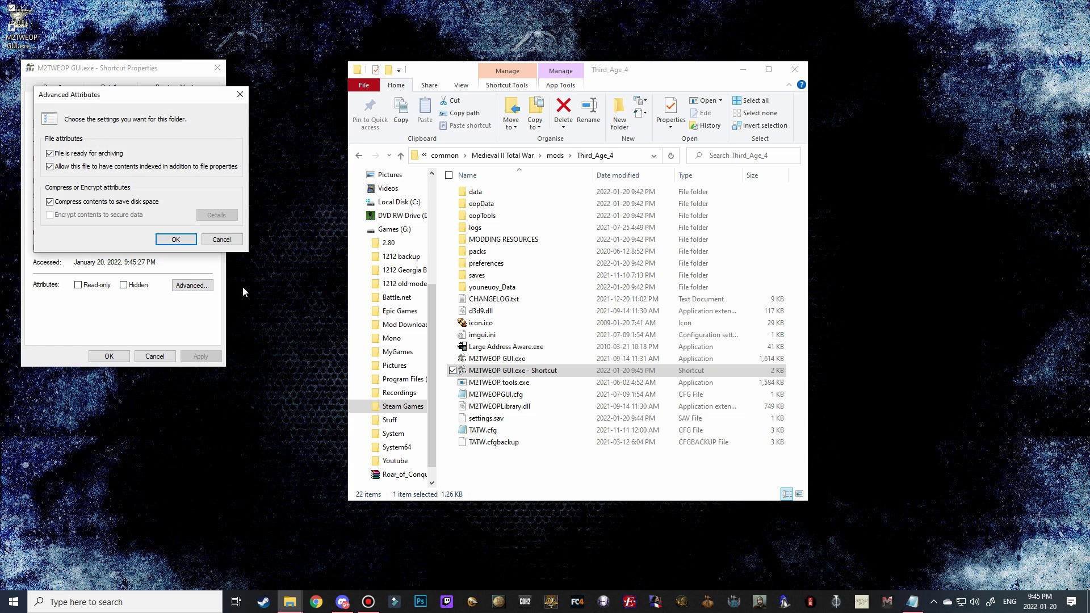
pyautogui.click(223, 239)
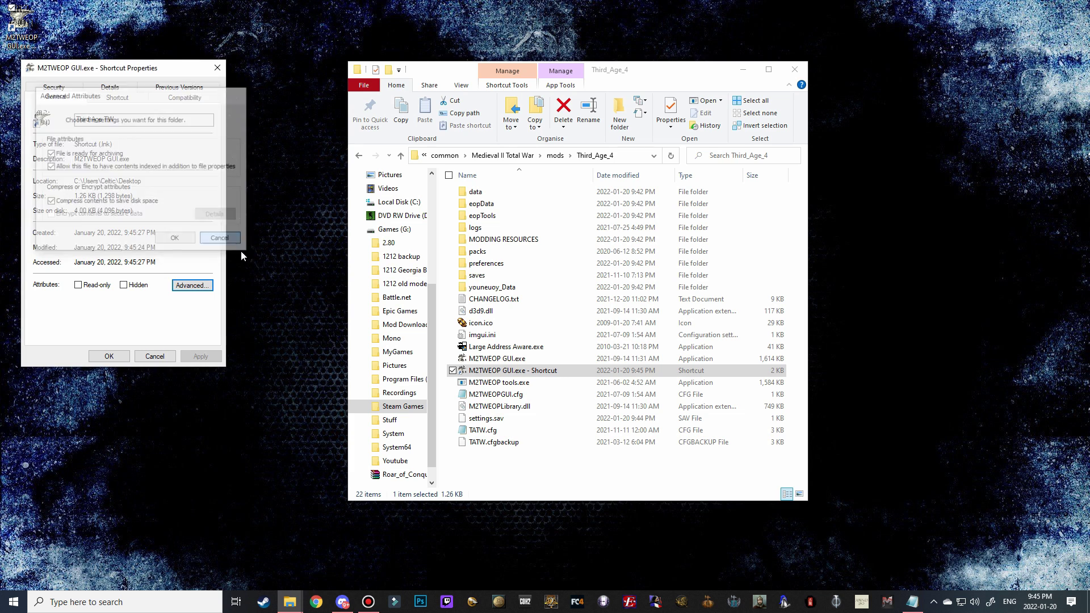
pyautogui.click(110, 356)
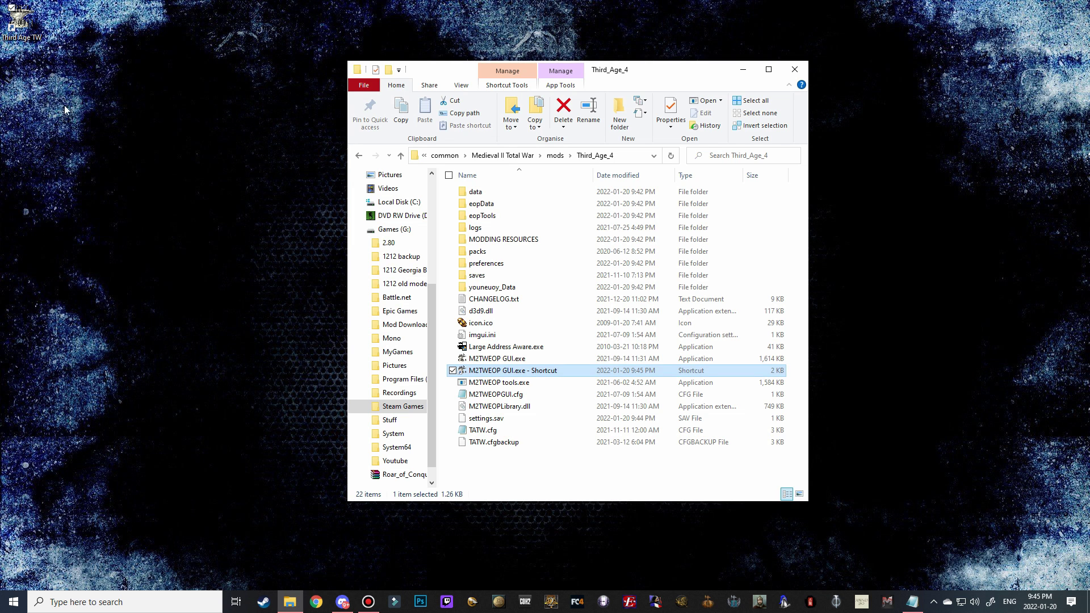
pyautogui.rightClick(26, 30)
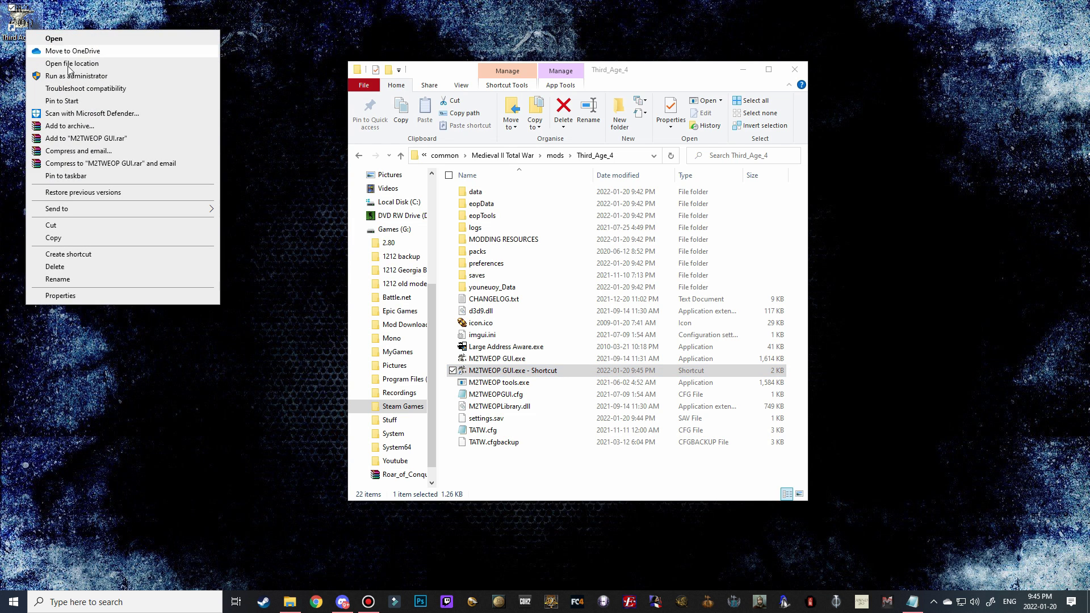
# Step: Set the Third Age TW shortcut's icon to the ring from Third_Age_4's icon.ico
pyautogui.click(72, 294)
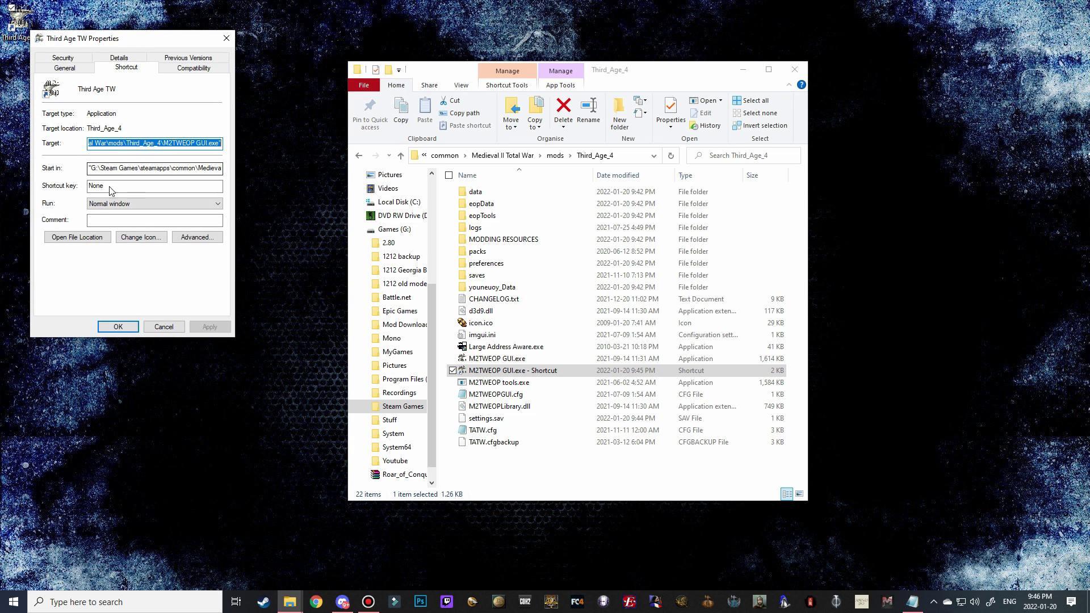
pyautogui.click(149, 239)
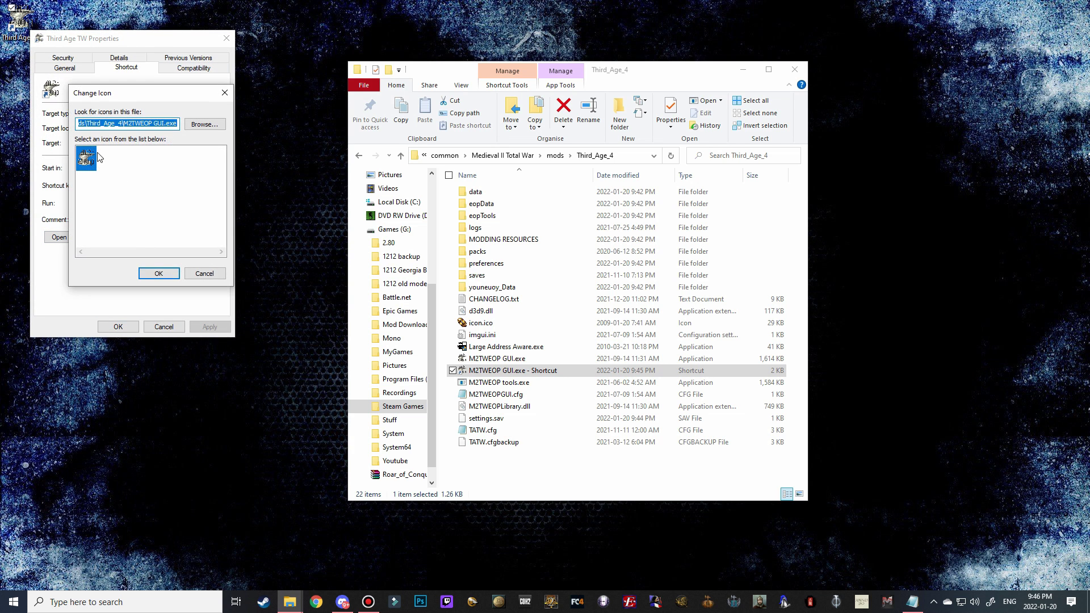
pyautogui.click(198, 132)
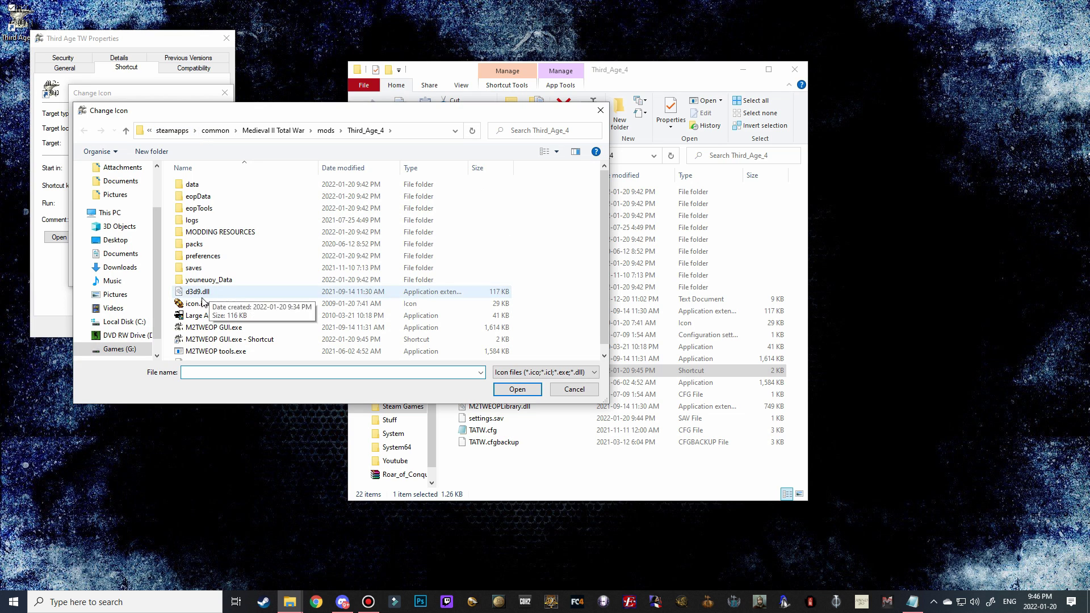
pyautogui.click(200, 305)
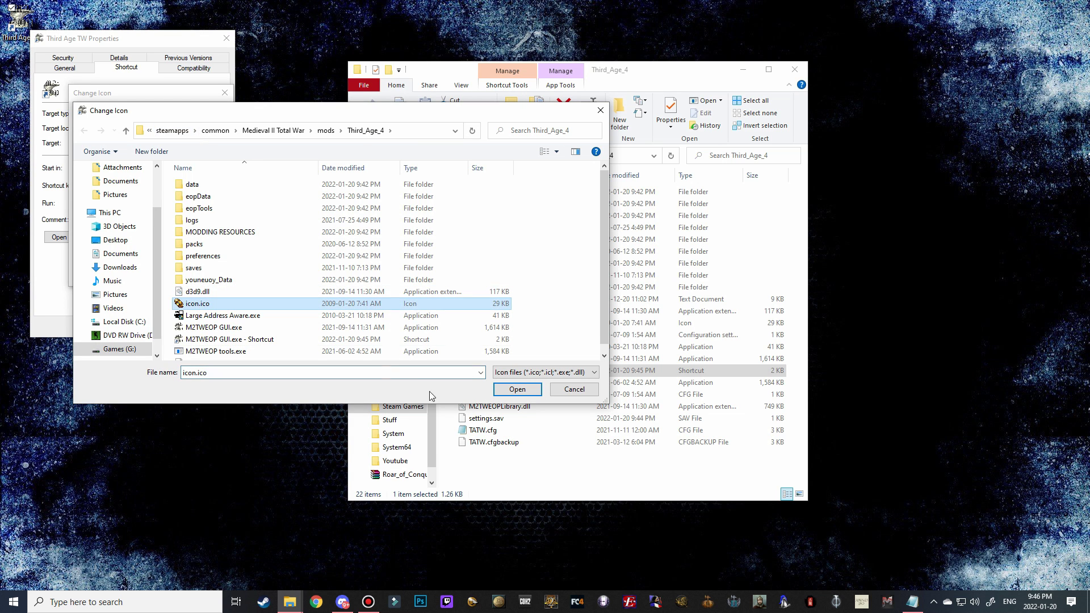
pyautogui.click(517, 390)
pyautogui.click(159, 273)
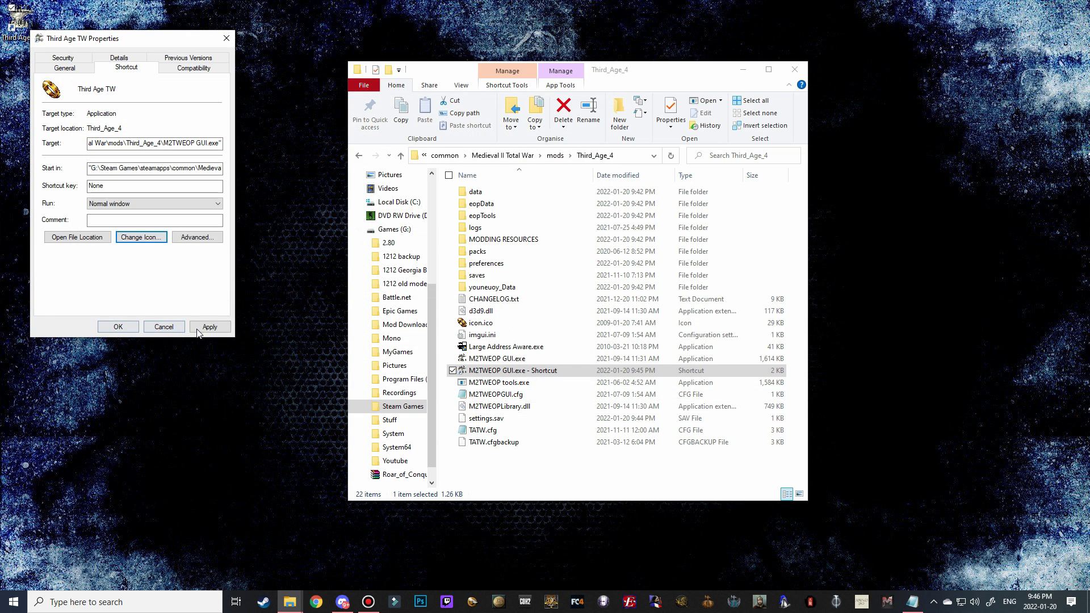
pyautogui.click(194, 329)
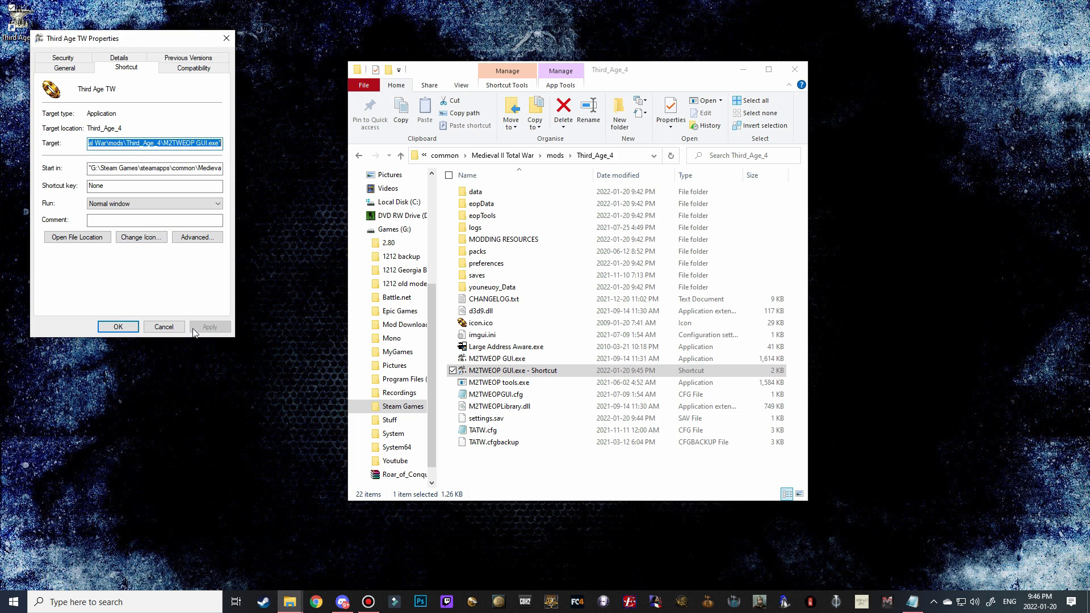
pyautogui.click(118, 326)
pyautogui.click(16, 27)
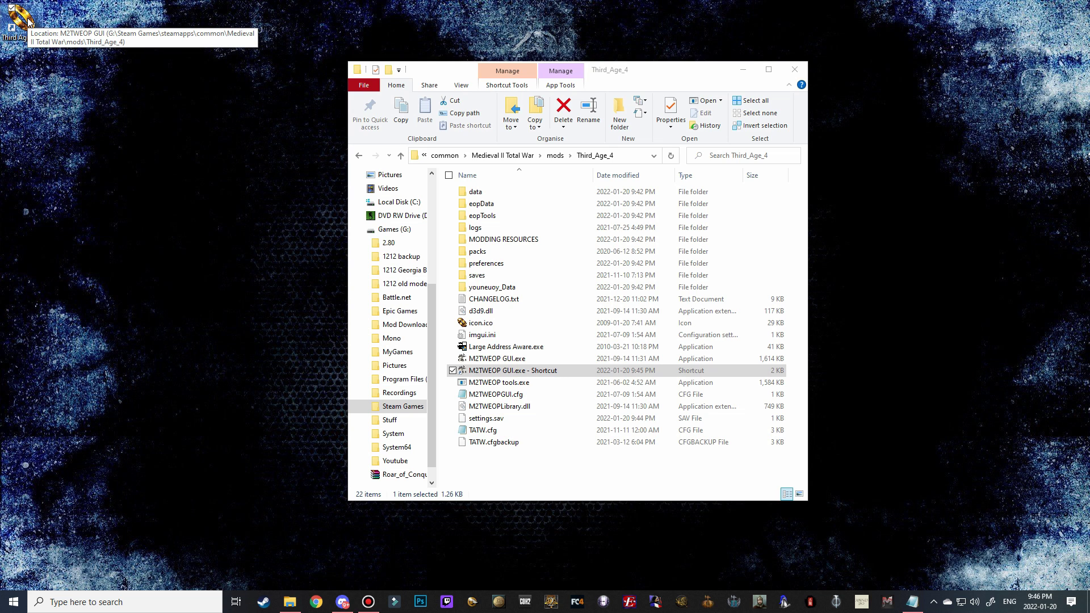
pyautogui.click(523, 372)
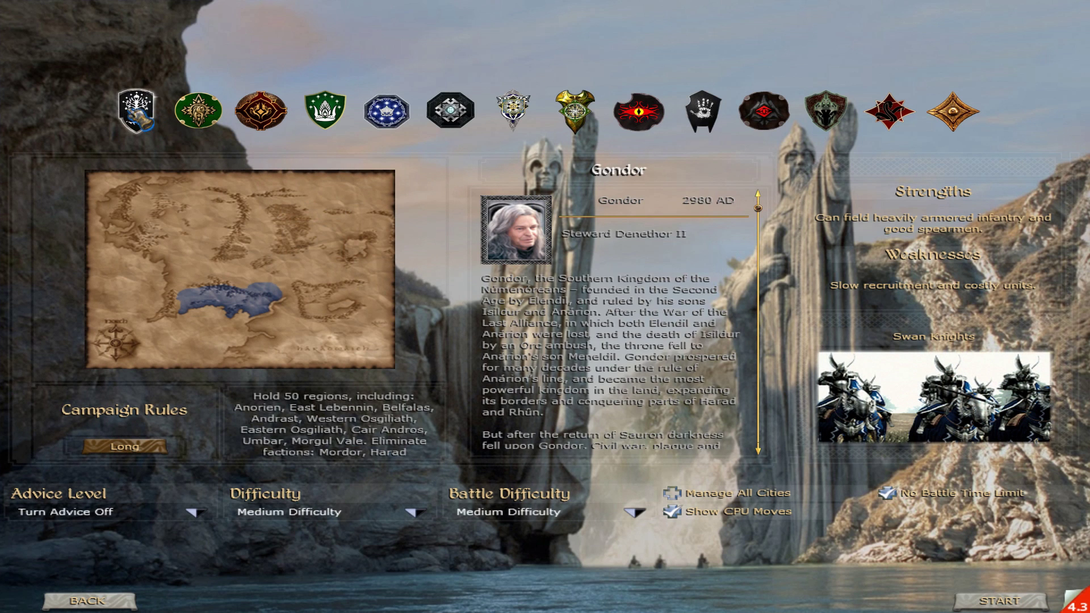
# Step: Tick Manage All Cities and start the Gondor campaign
pyautogui.click(672, 493)
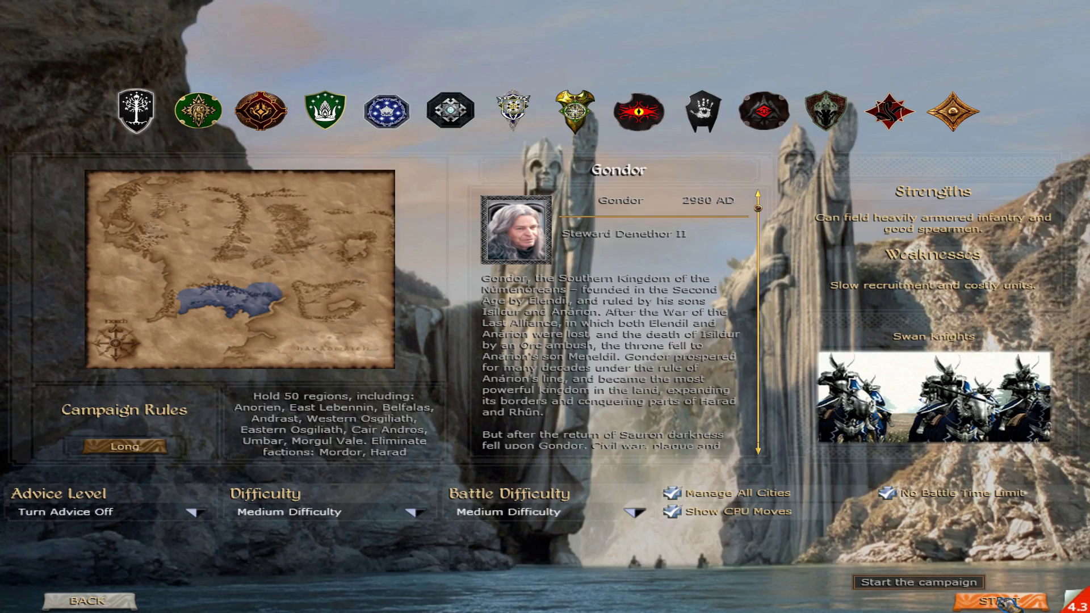
pyautogui.click(1000, 603)
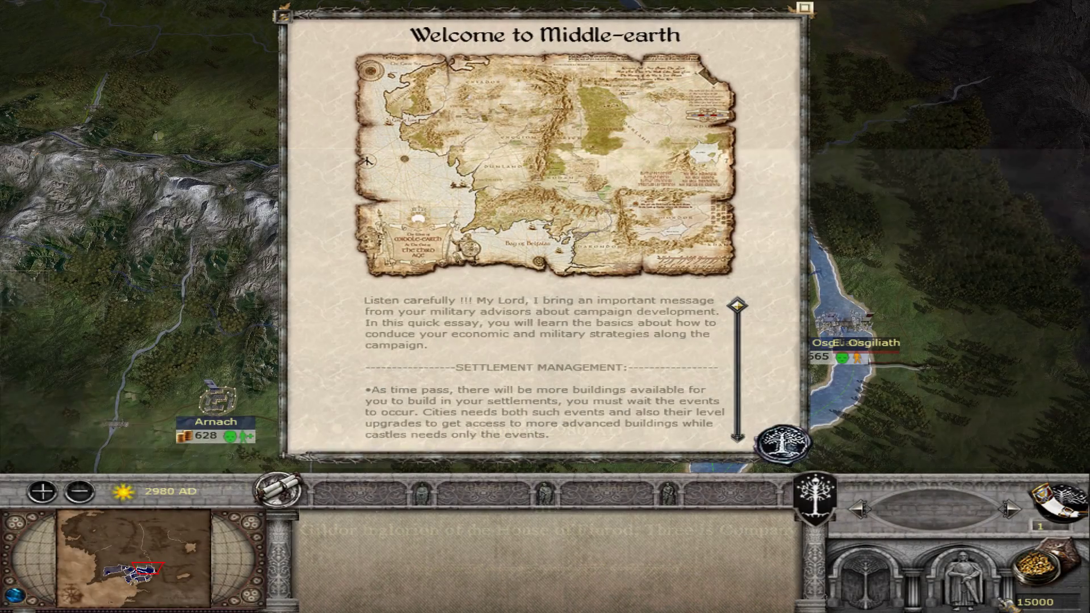
# Step: Move Boromir and one Minas Tirith garrison unit into W. Osgiliath, then view Minas Tirith's details
pyautogui.click(782, 443)
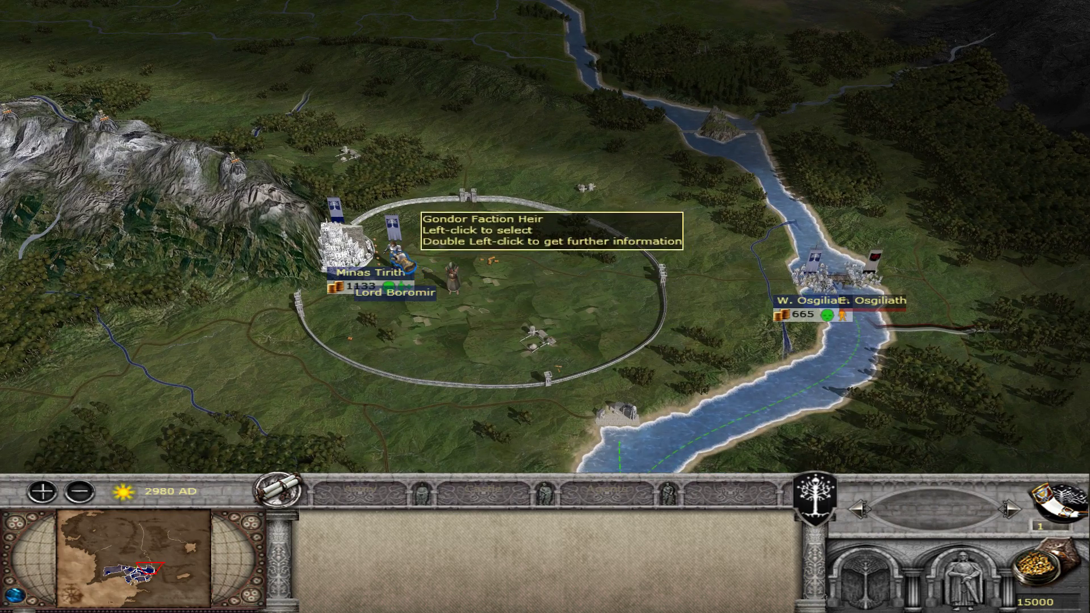
pyautogui.click(392, 238)
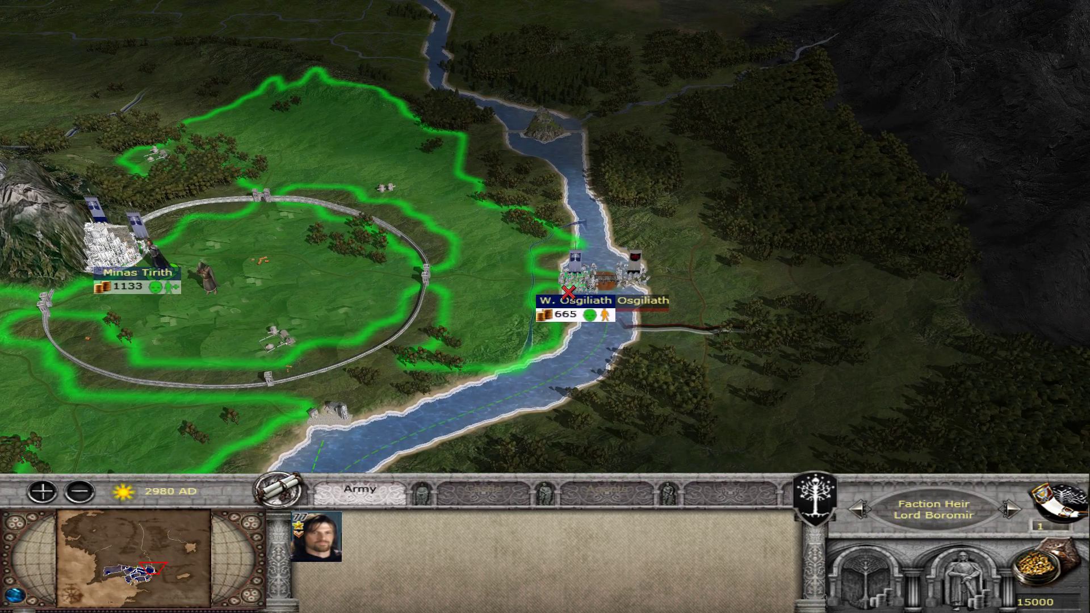
pyautogui.rightClick(575, 278)
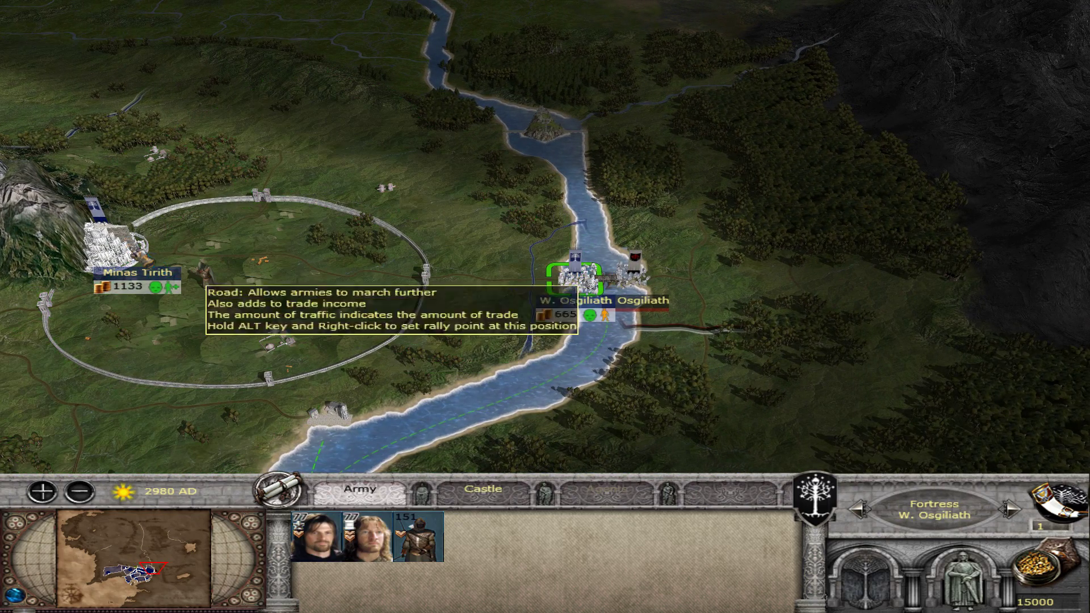
pyautogui.click(134, 253)
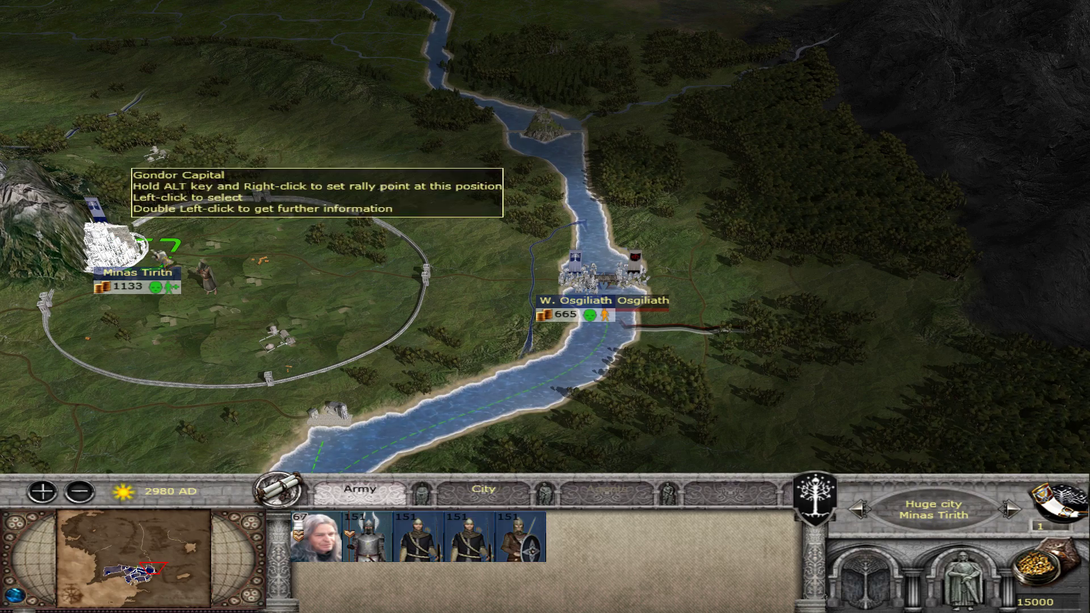
pyautogui.click(420, 536)
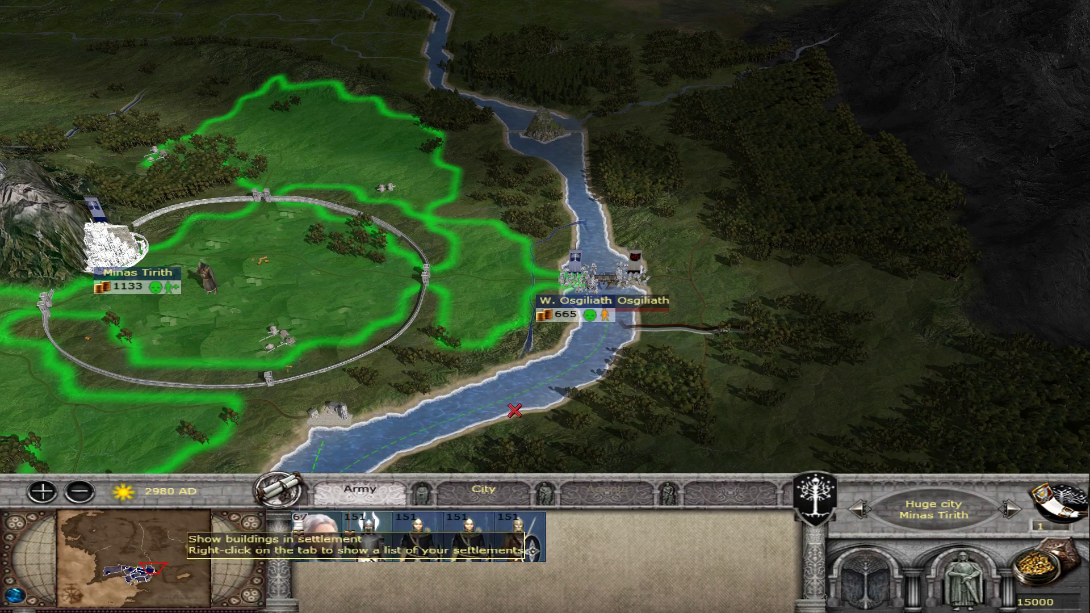
pyautogui.rightClick(575, 278)
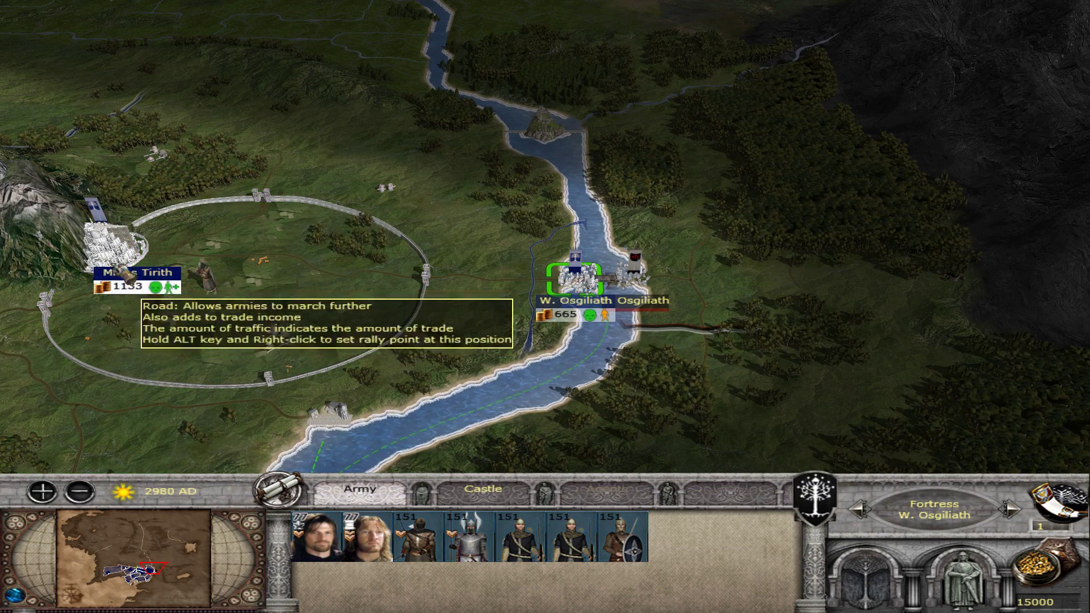
pyautogui.doubleClick(114, 244)
# Step: Queue a mine in Minas Tirith, buildings in Pinnath Gelin and Dol Amroth, and an Erech road
pyautogui.click(783, 287)
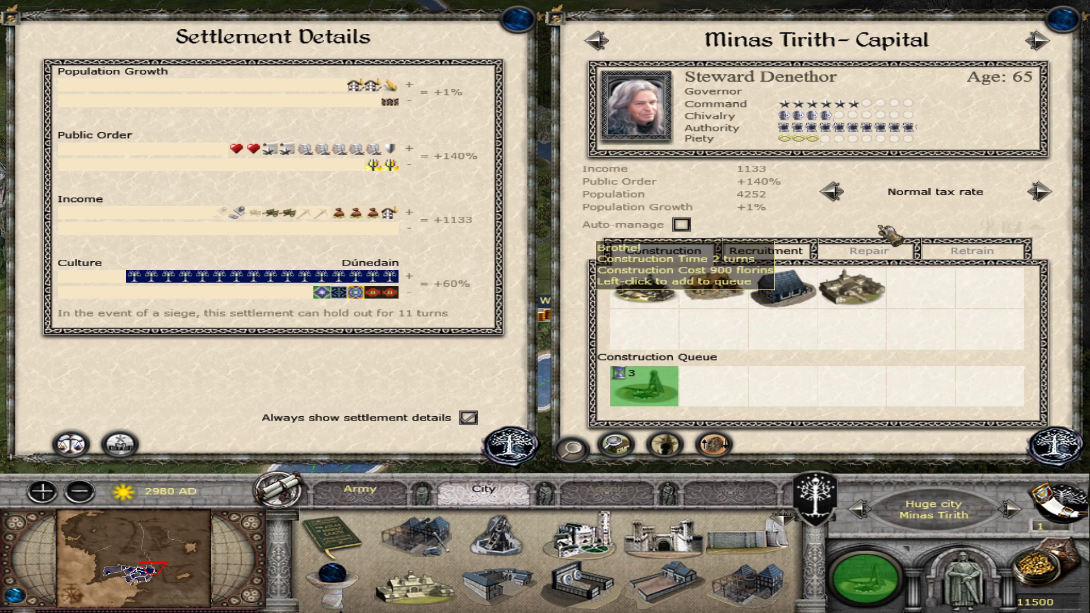
pyautogui.click(1037, 41)
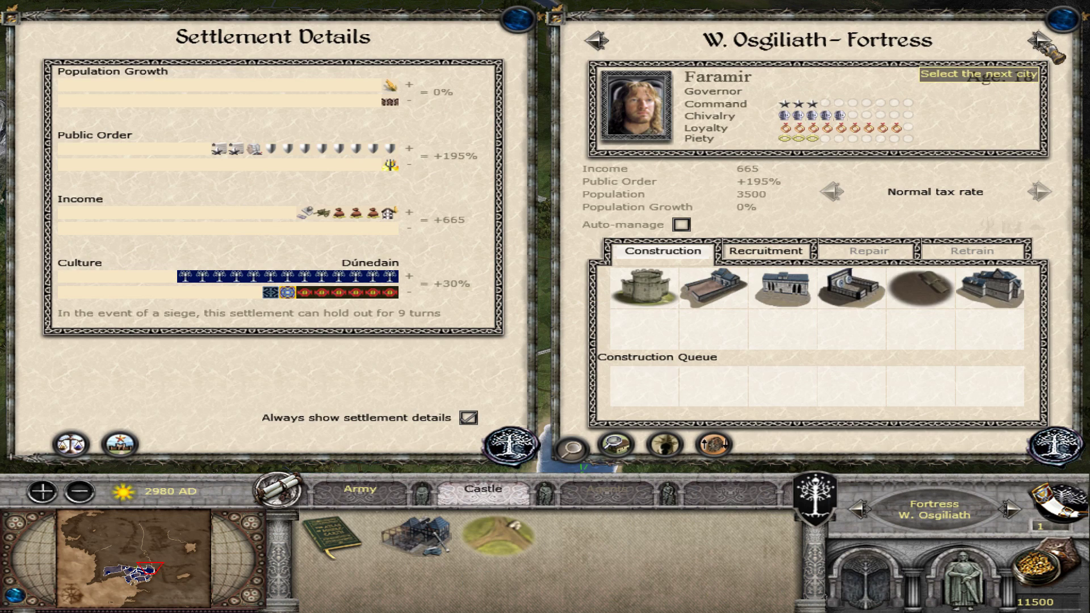
pyautogui.click(1043, 42)
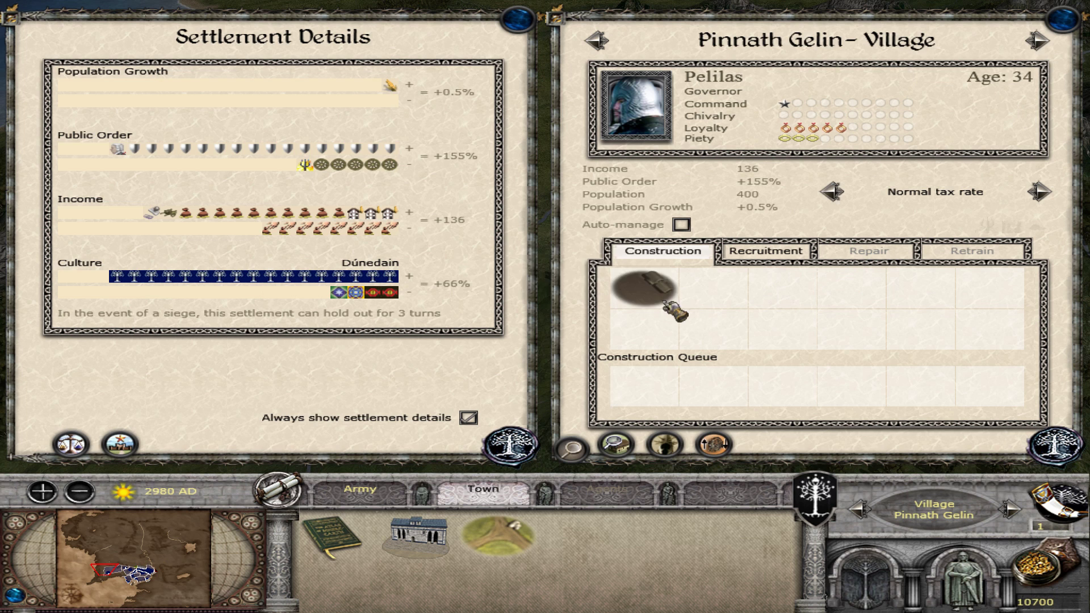
pyautogui.click(659, 298)
pyautogui.click(1042, 42)
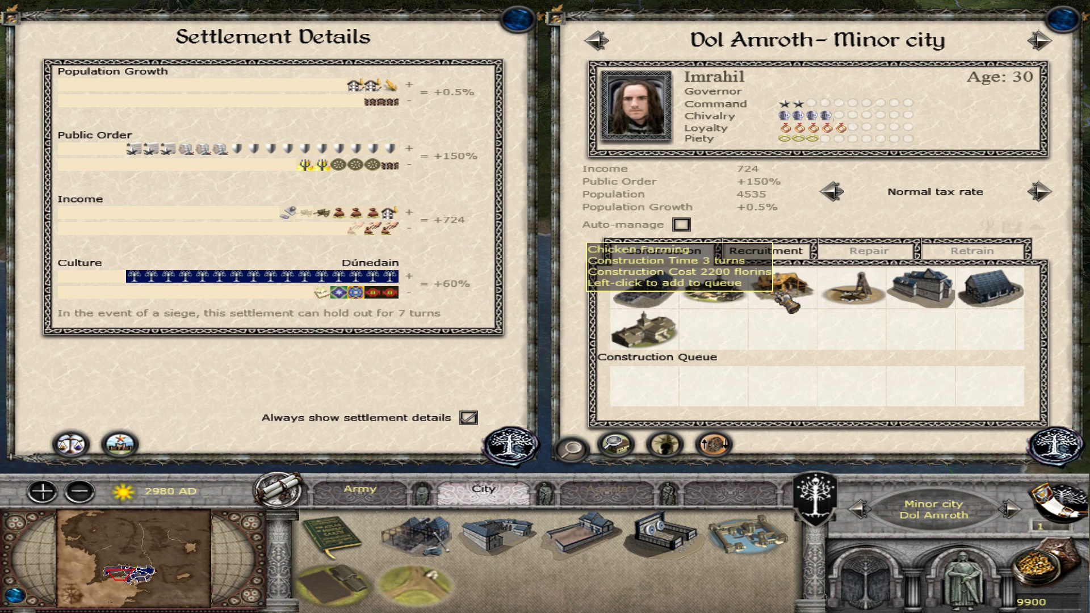
pyautogui.click(644, 286)
pyautogui.click(1038, 41)
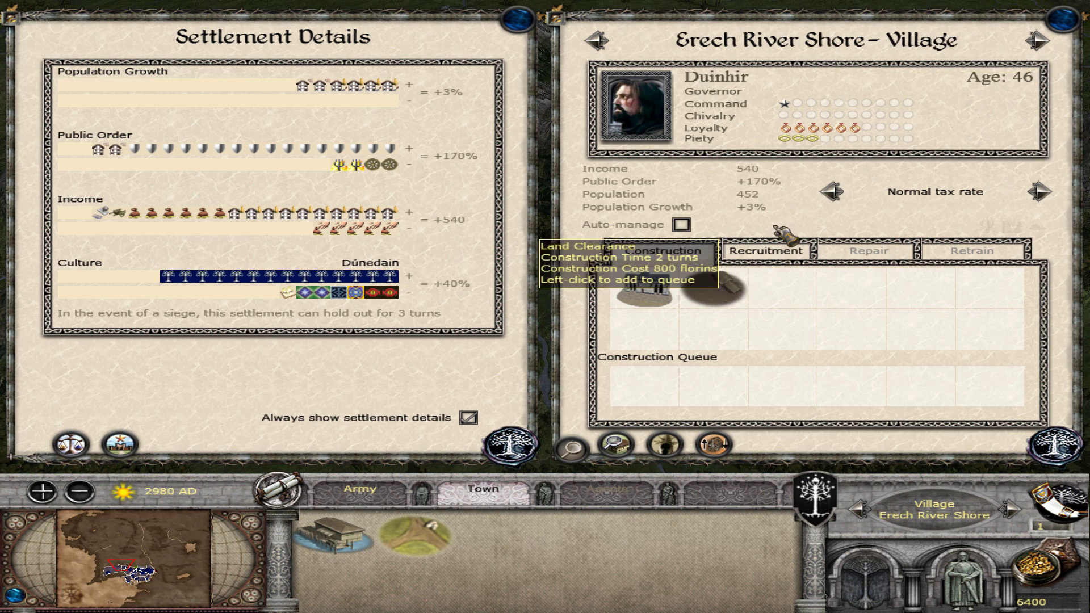
pyautogui.click(712, 287)
# Step: Queue a Calembel road, Tarnost and Ethar buildings, and a Linhir Library, then return to the map
pyautogui.click(1037, 41)
pyautogui.click(732, 290)
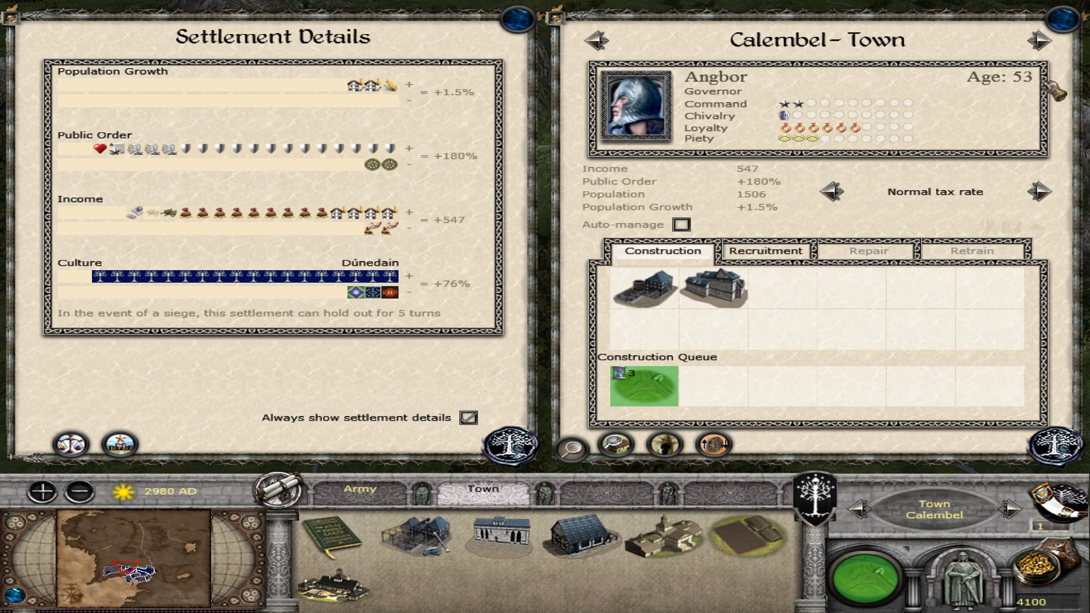
pyautogui.click(1038, 41)
pyautogui.click(781, 292)
pyautogui.click(1037, 41)
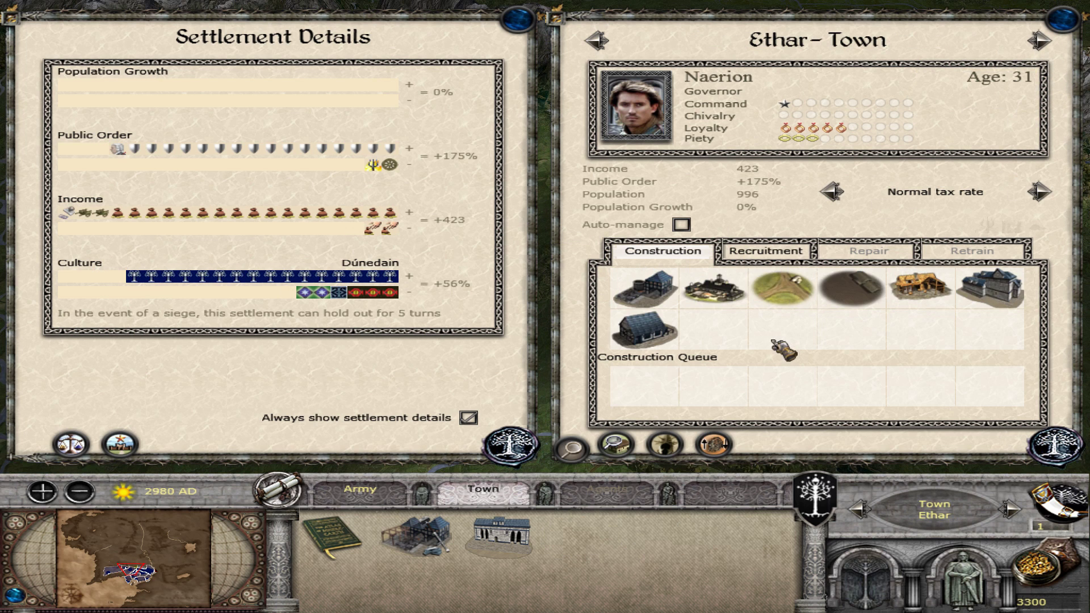
pyautogui.click(852, 286)
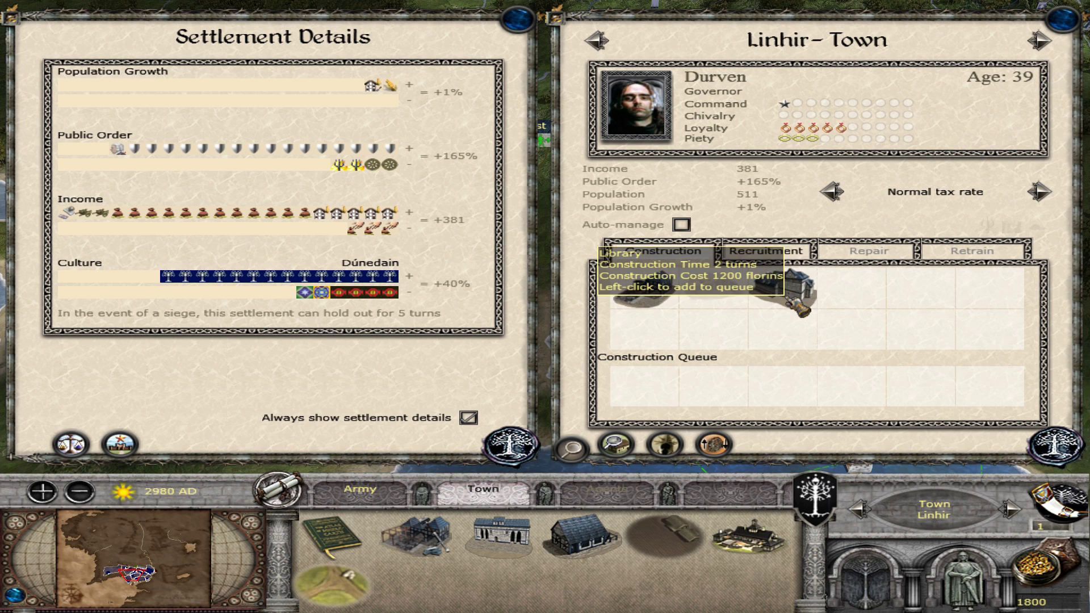
pyautogui.click(676, 307)
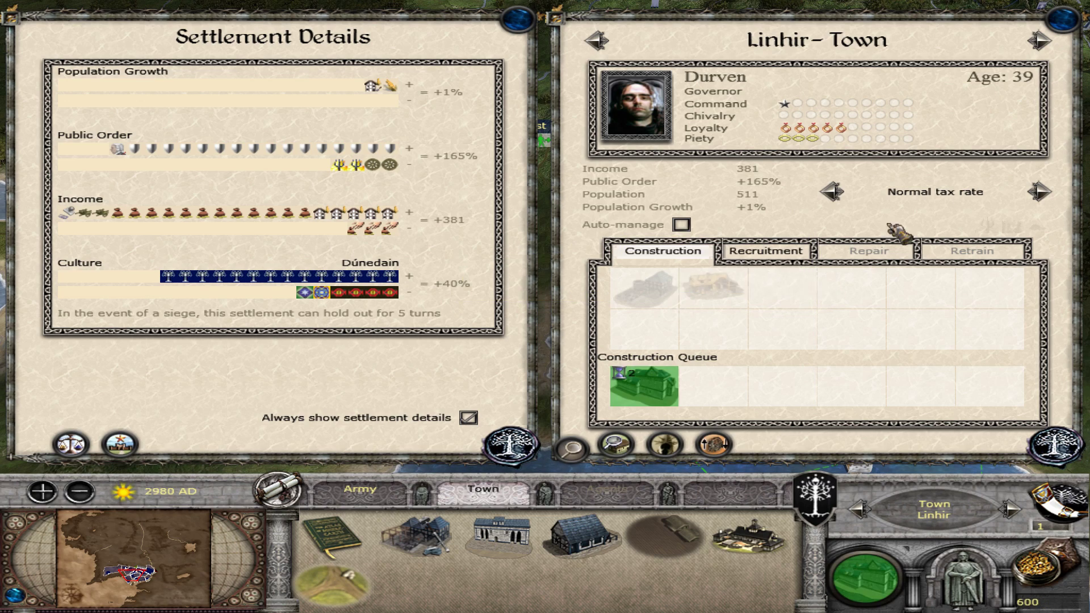
pyautogui.click(1038, 41)
pyautogui.click(1055, 445)
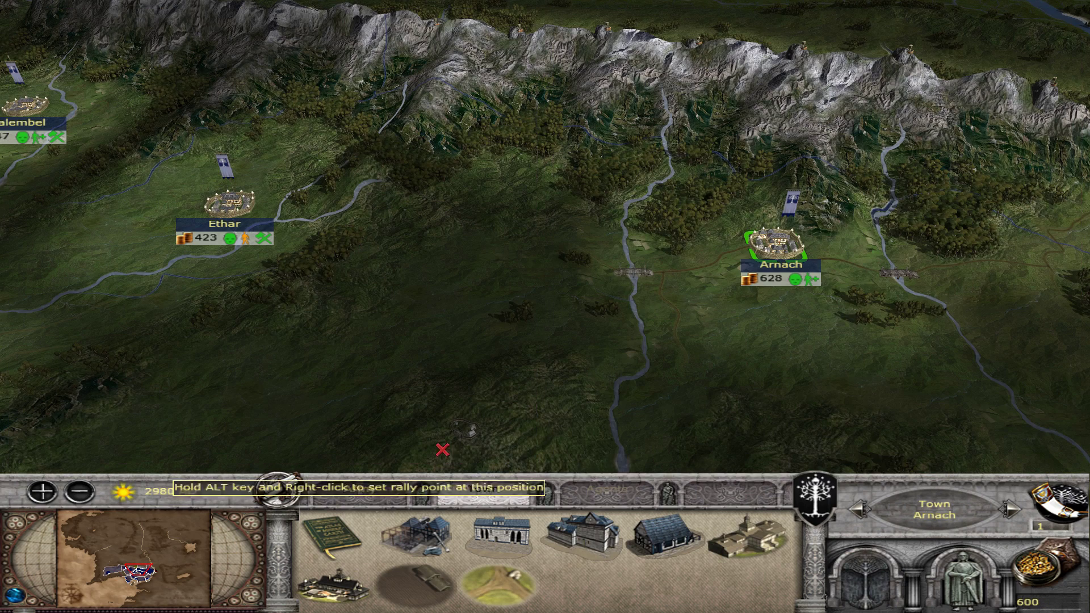
# Step: End the turn, accept the hero Halon, and dismiss the Palantiri and relations messages
pyautogui.click(1053, 508)
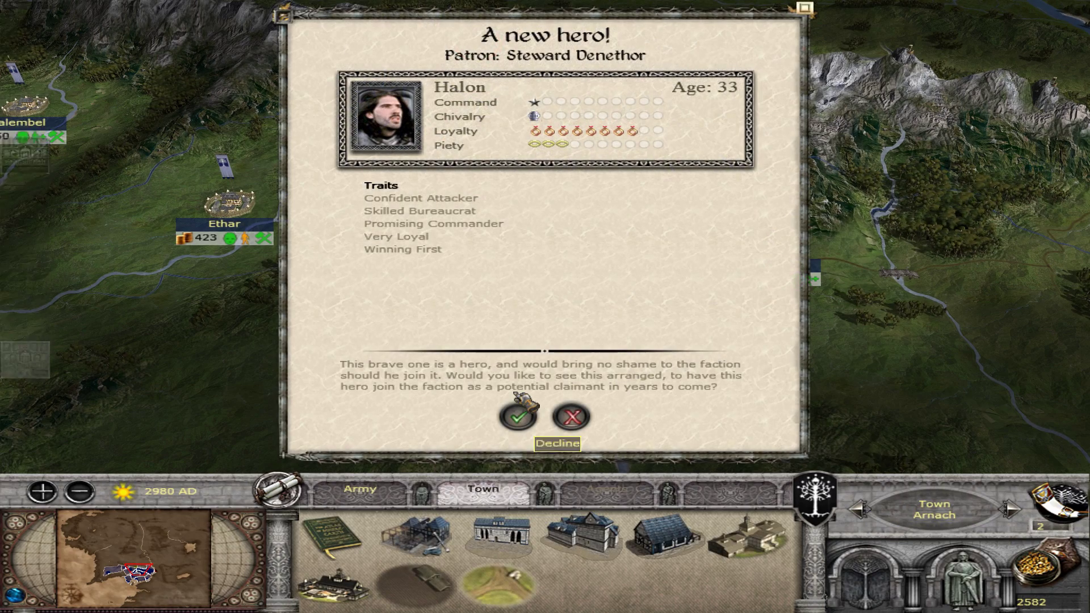
pyautogui.click(518, 416)
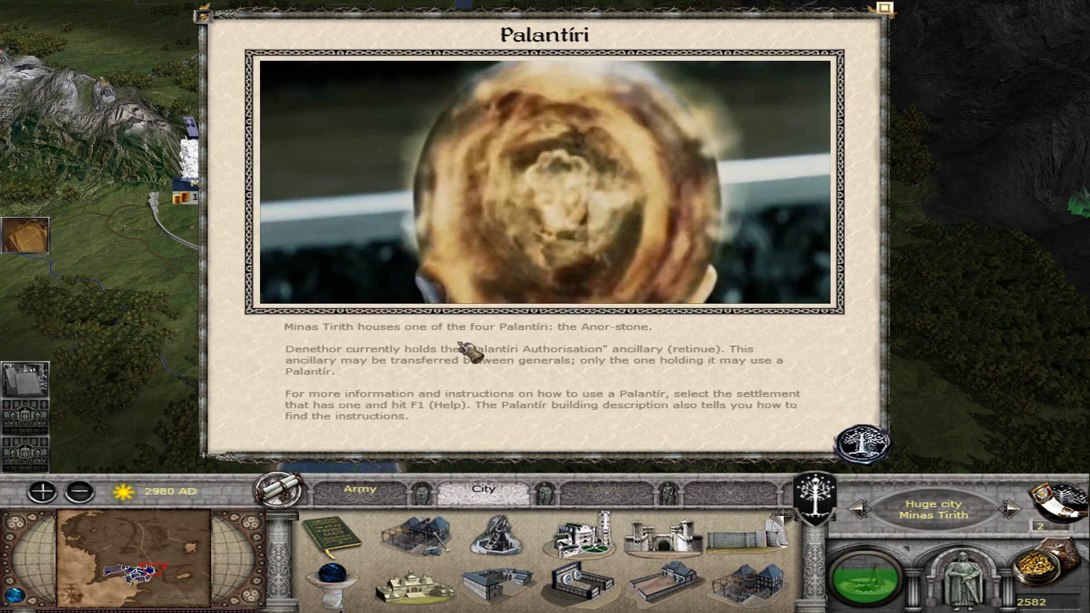
pyautogui.click(875, 438)
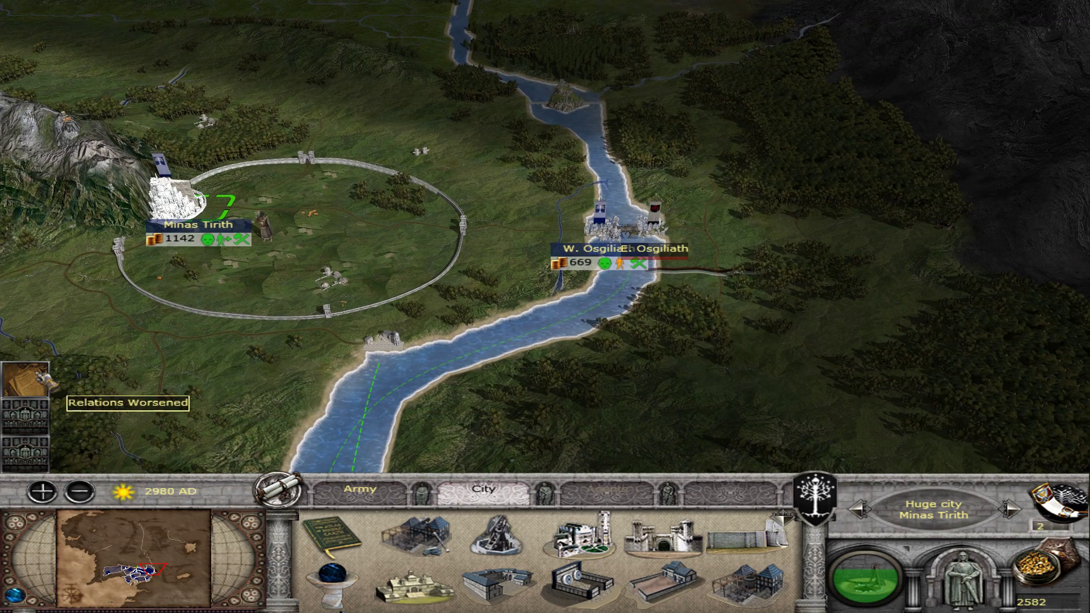
pyautogui.click(42, 382)
pyautogui.rightClick(43, 382)
pyautogui.rightClick(43, 381)
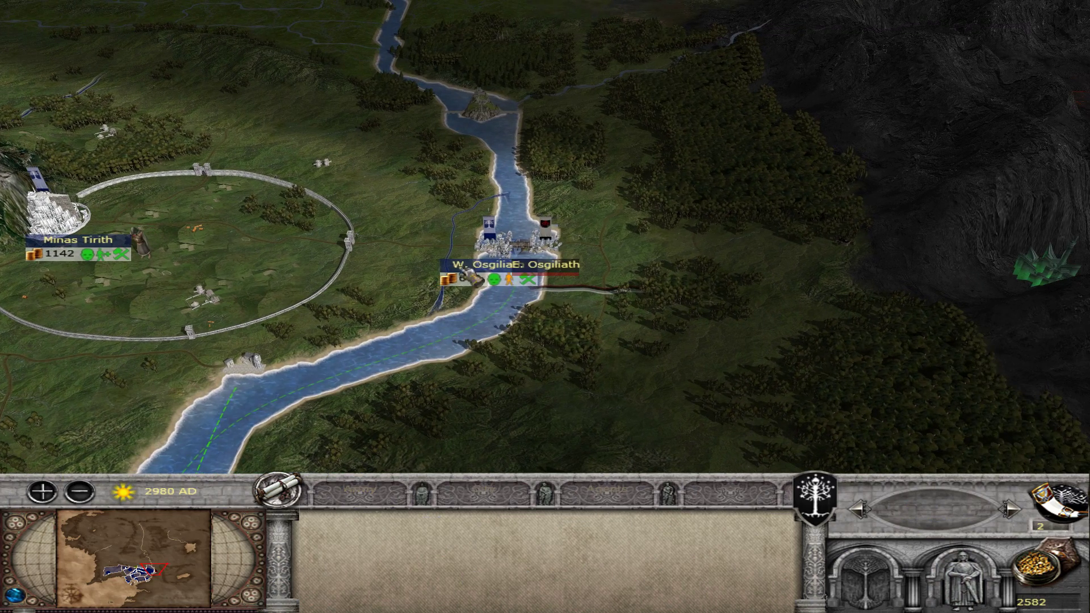
# Step: Besiege E. Osgiliath with Lord Boromir's army and queue a ram
pyautogui.click(489, 241)
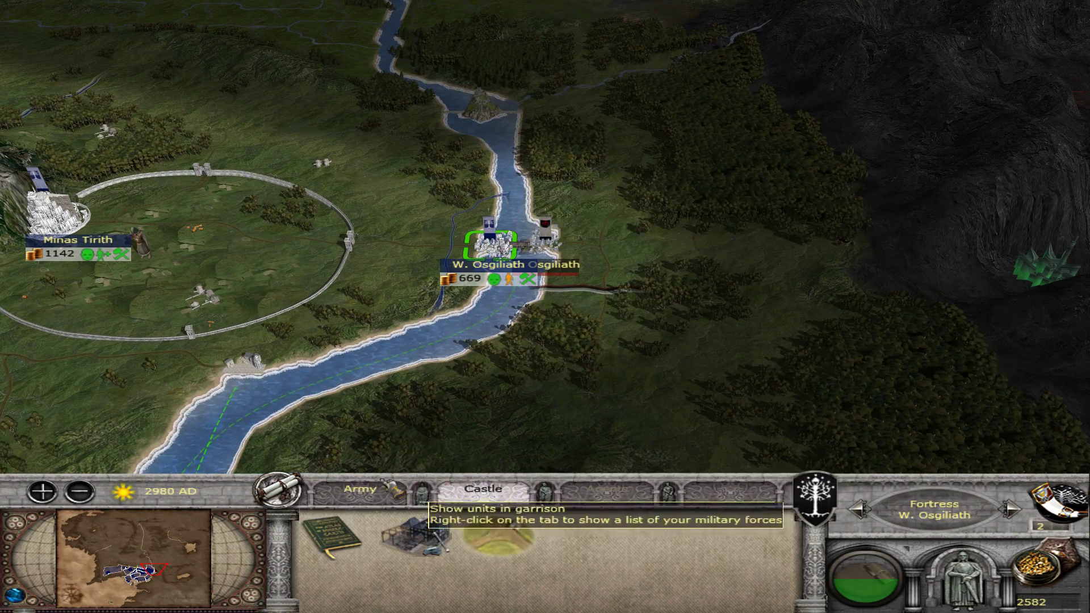
pyautogui.click(318, 539)
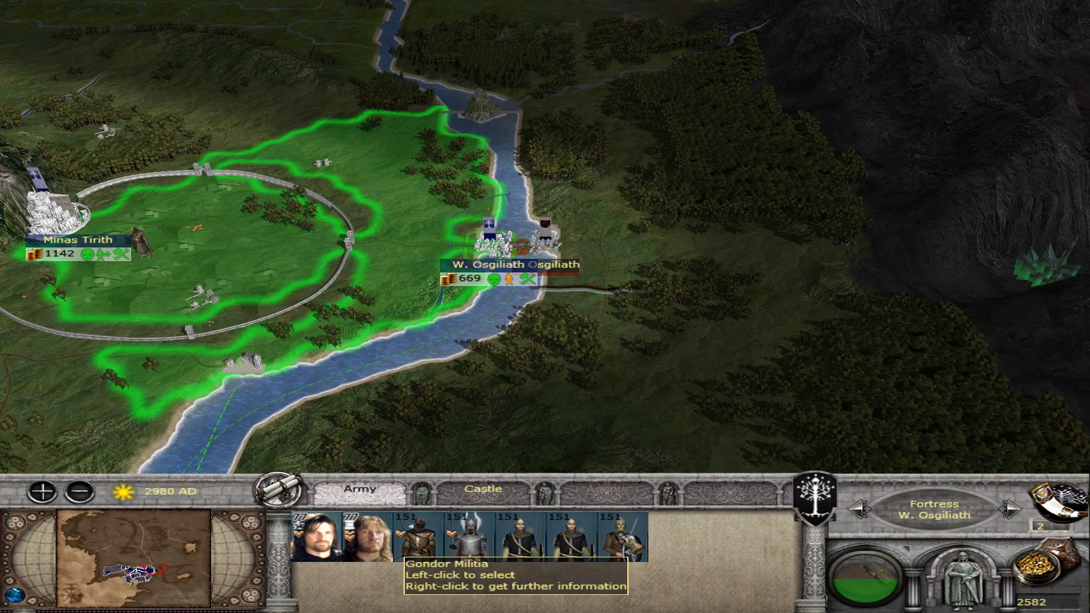
pyautogui.rightClick(546, 238)
pyautogui.click(372, 329)
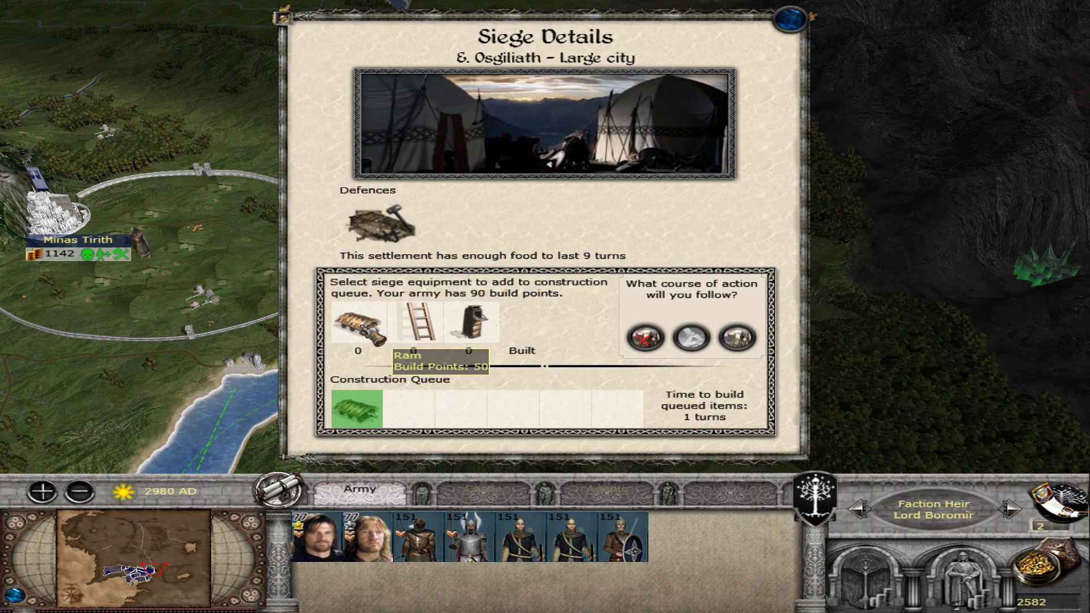
# Step: Queue three ladders against E. Osgiliath and choose Maintain siege
pyautogui.click(438, 325)
pyautogui.click(439, 324)
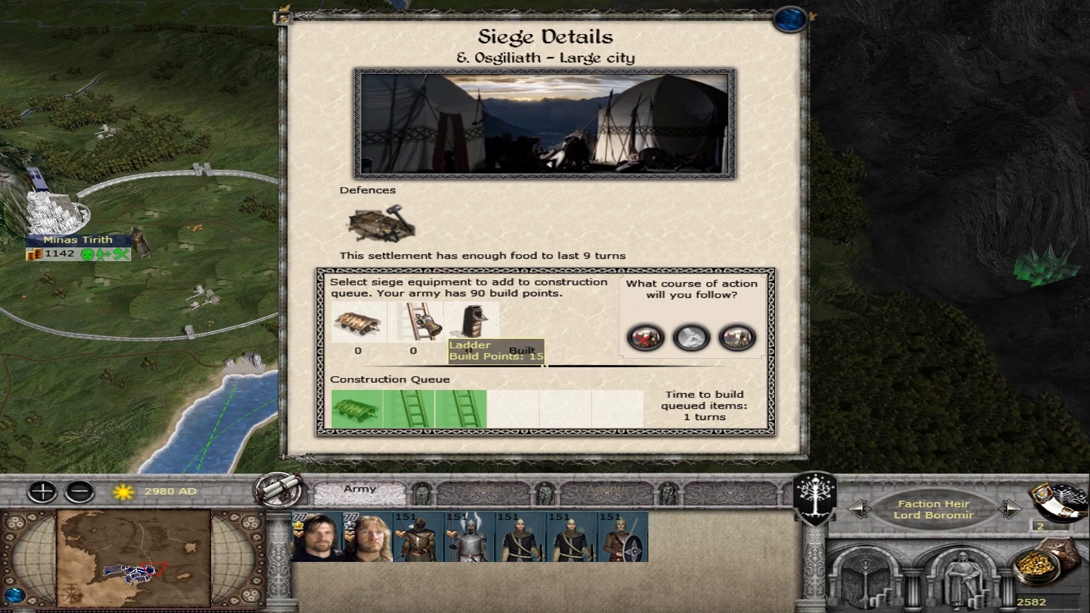
pyautogui.click(438, 324)
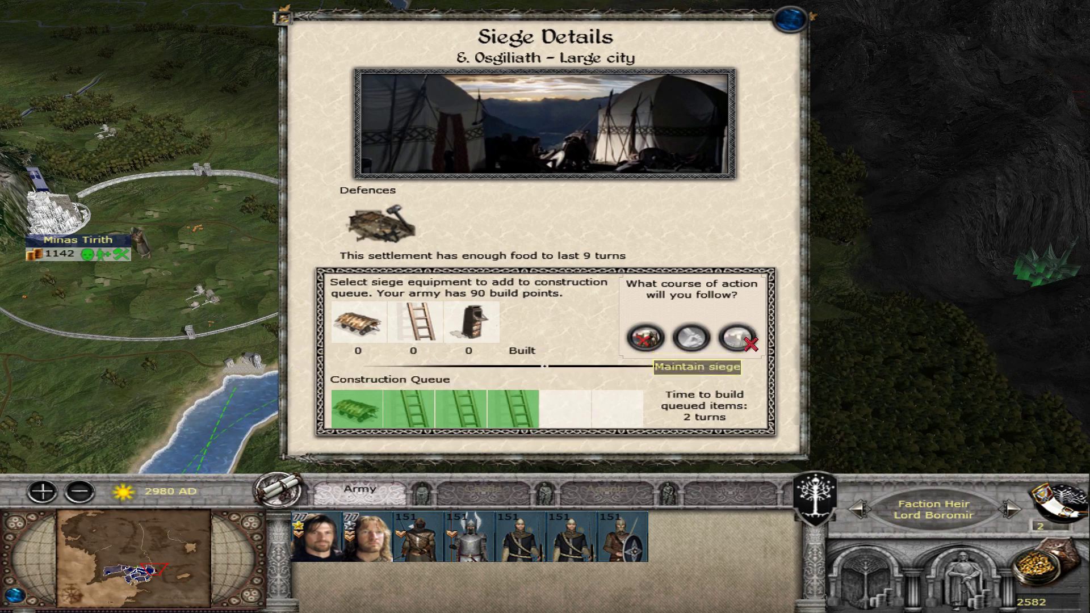
pyautogui.click(691, 337)
# Step: Check Minas Tirith and W. Osgiliath, then end the turn
pyautogui.click(278, 207)
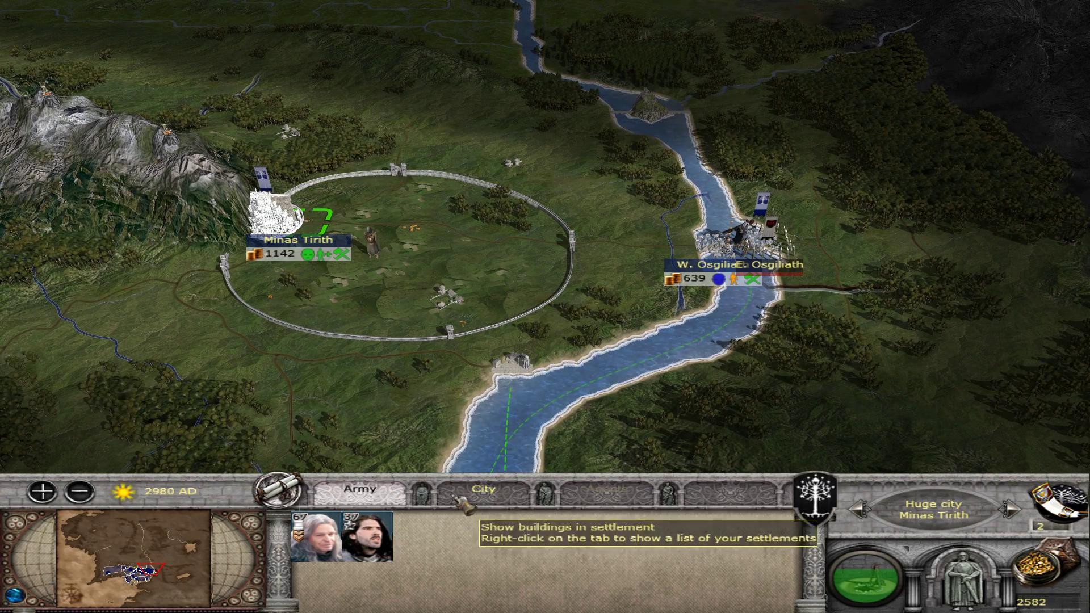
pyautogui.click(712, 245)
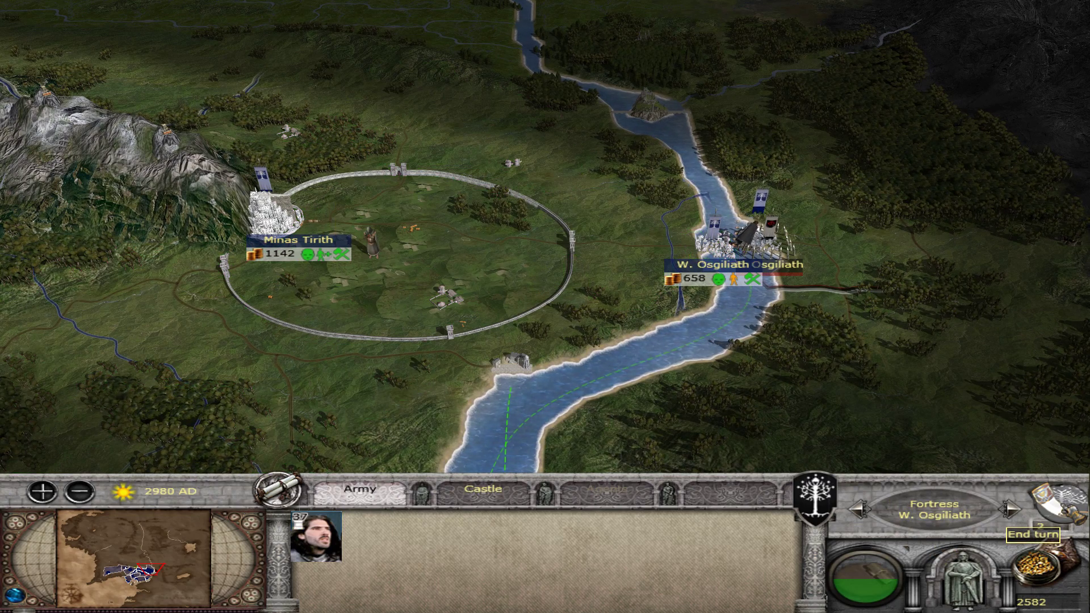
pyautogui.click(1043, 521)
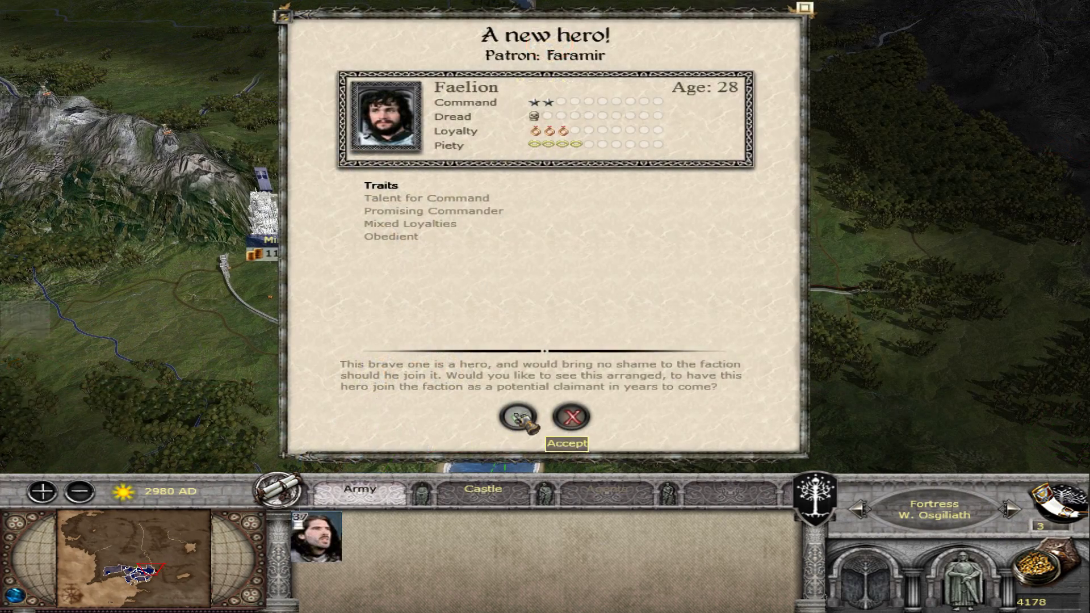
# Step: Accept Faelion as a hero, dismiss the quest notice, and have Boromir's army assault E. Osgiliath
pyautogui.click(518, 419)
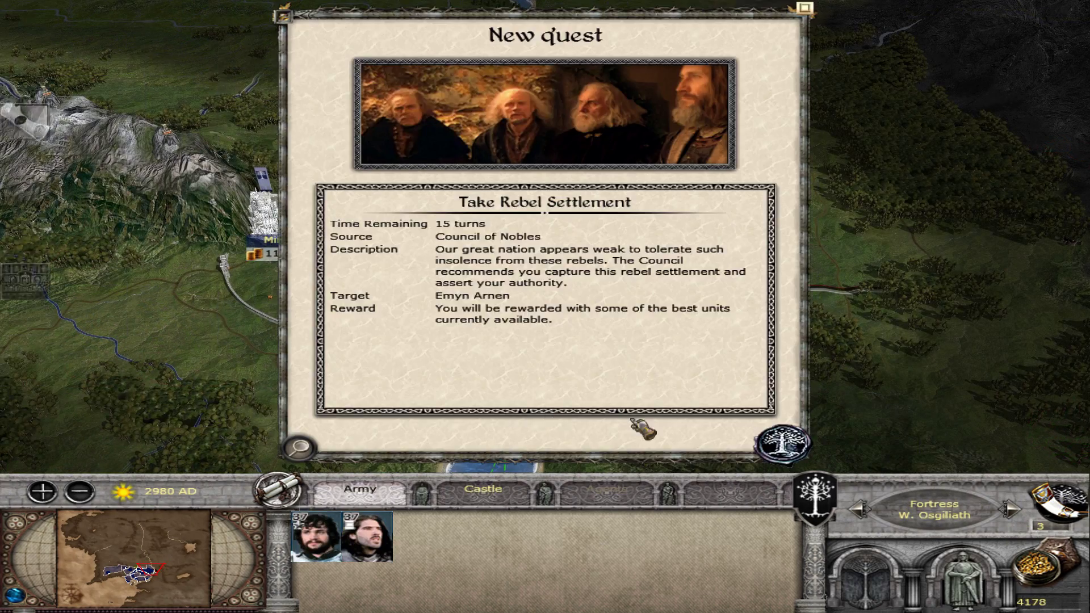
pyautogui.click(638, 428)
pyautogui.click(596, 230)
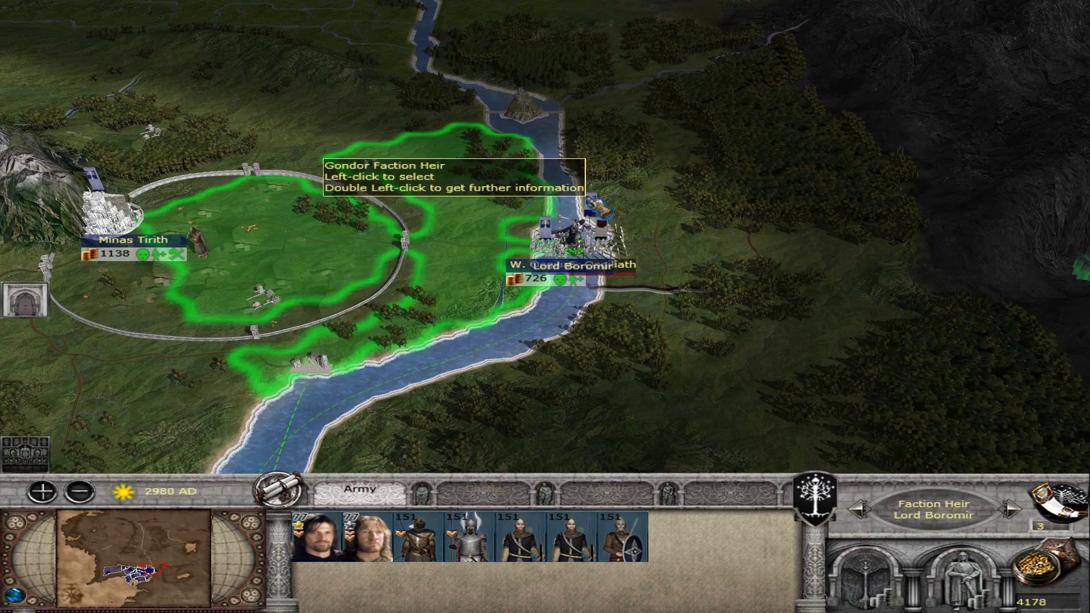
pyautogui.rightClick(621, 233)
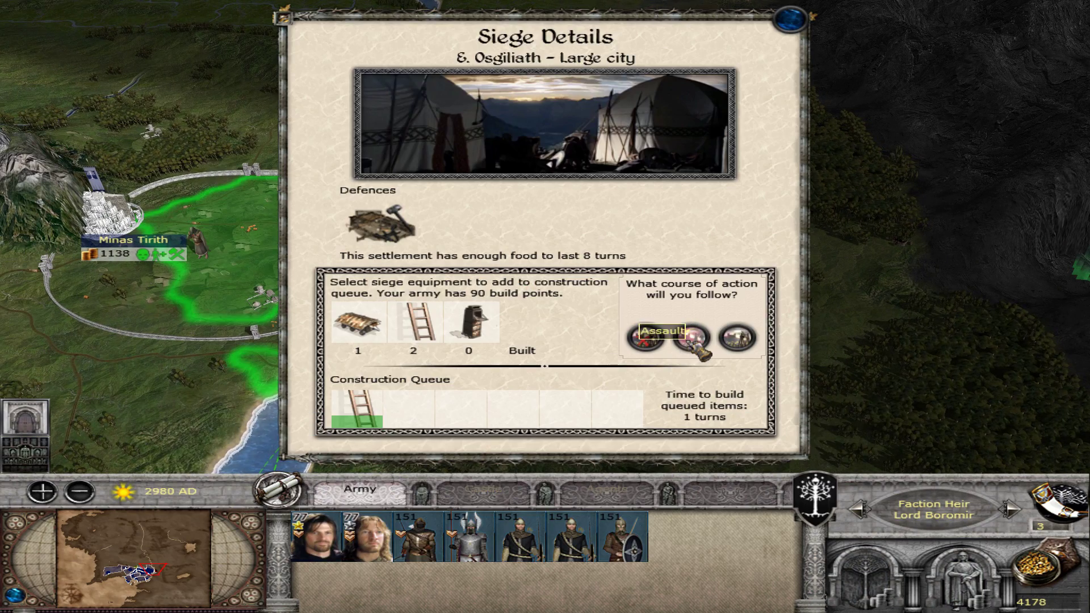
pyautogui.click(737, 337)
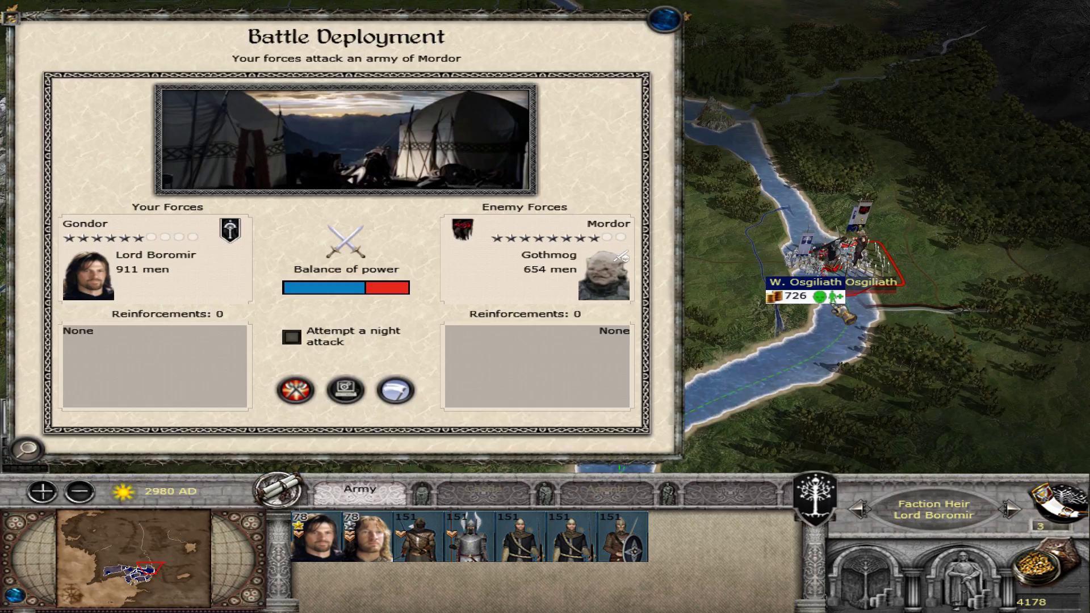
# Step: Fight the E. Osgiliath siege in person and begin deploying Gondor's troops before the walls
pyautogui.click(311, 395)
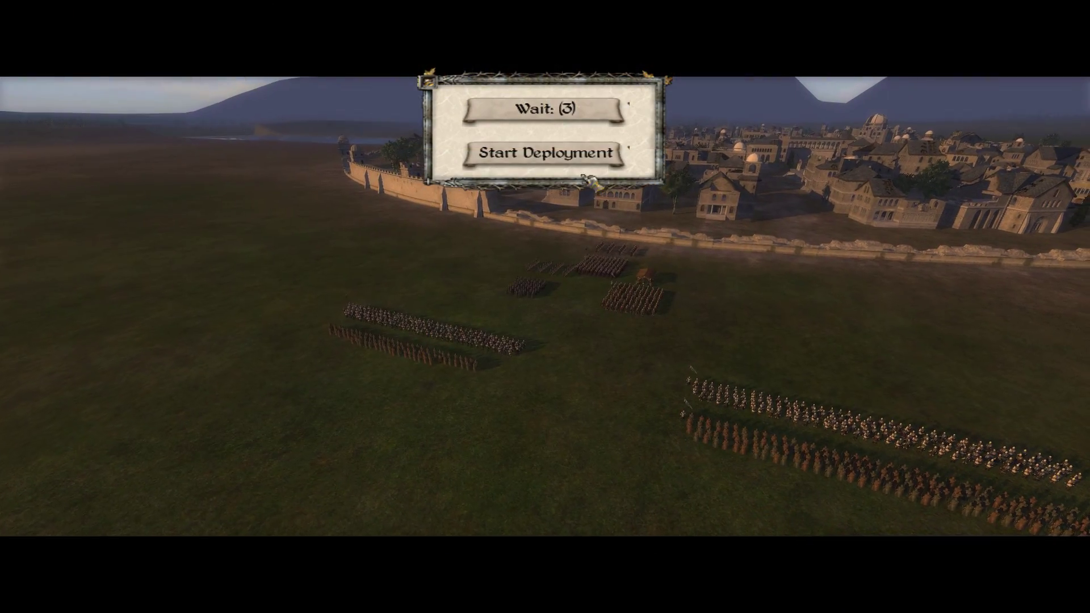
pyautogui.click(584, 159)
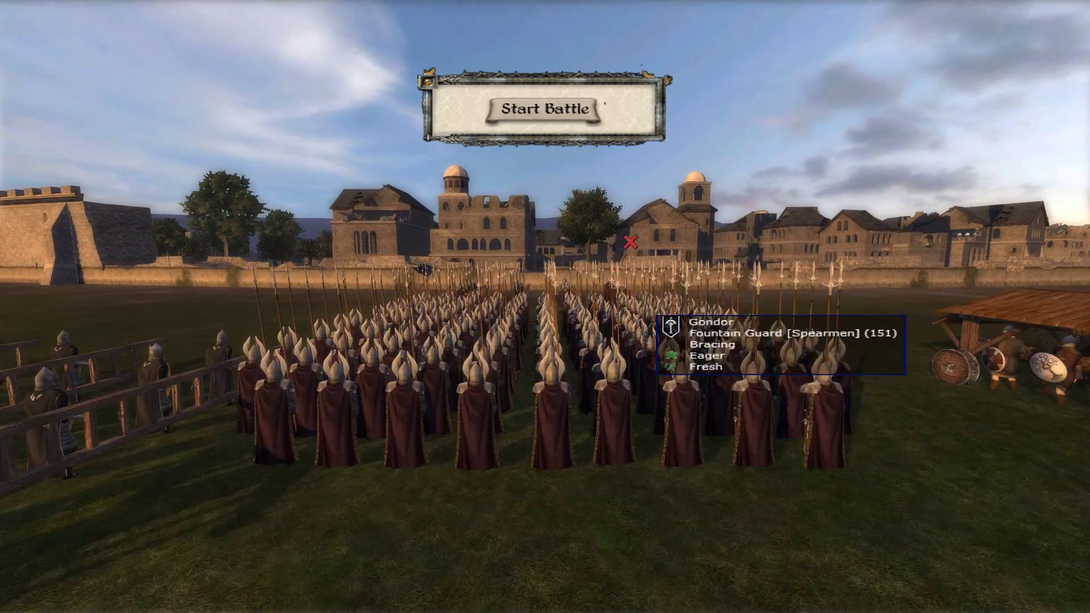
# Step: Start the battle, enable Battle HUD in the UI options, and resume the fight
pyautogui.click(564, 111)
pyautogui.press('Escape')
pyautogui.click(544, 368)
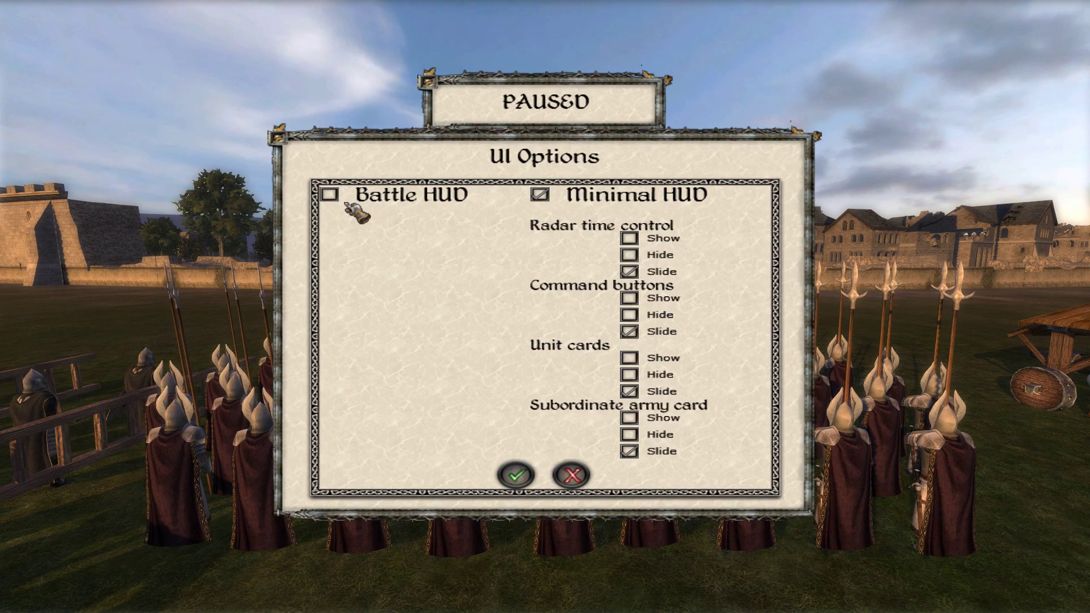
pyautogui.click(329, 195)
pyautogui.click(516, 475)
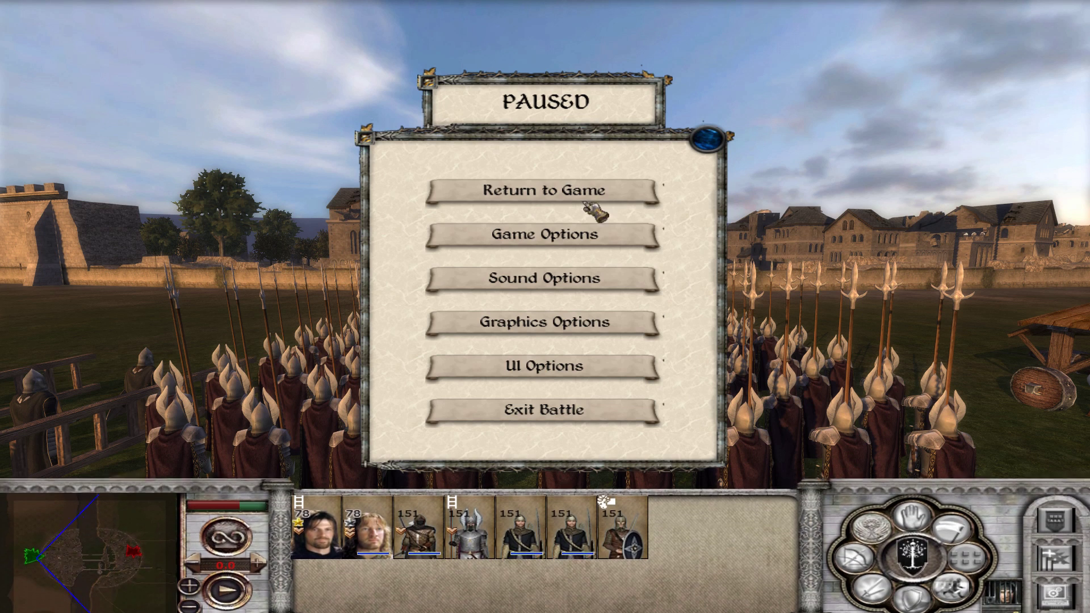
pyautogui.click(585, 200)
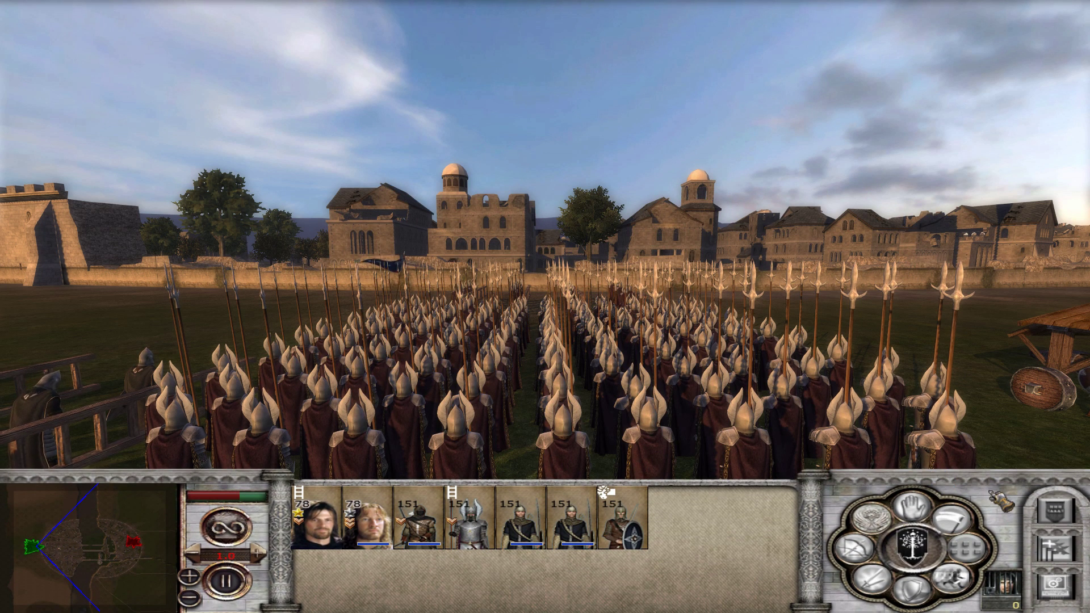